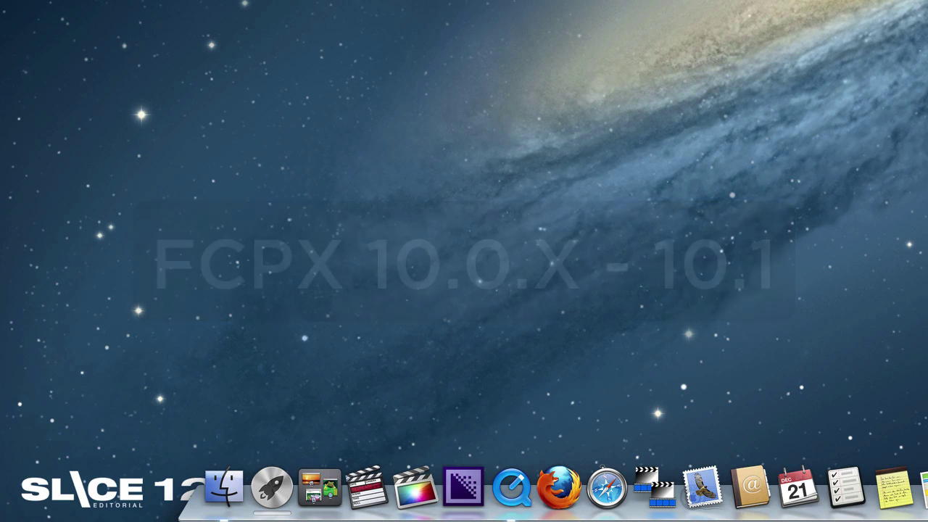
Step: Launch Final Cut Pro 10.1 from the Dock to open the Template Library
click(415, 489)
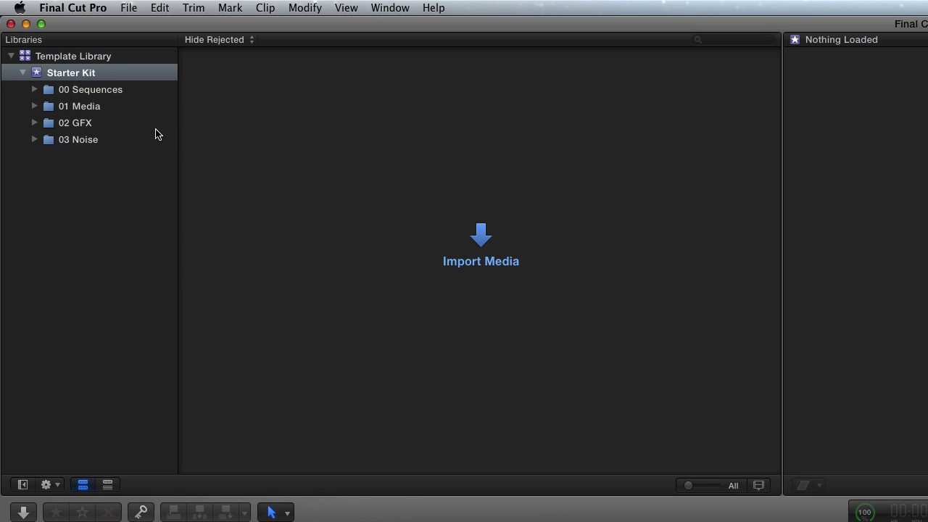
click(11, 57)
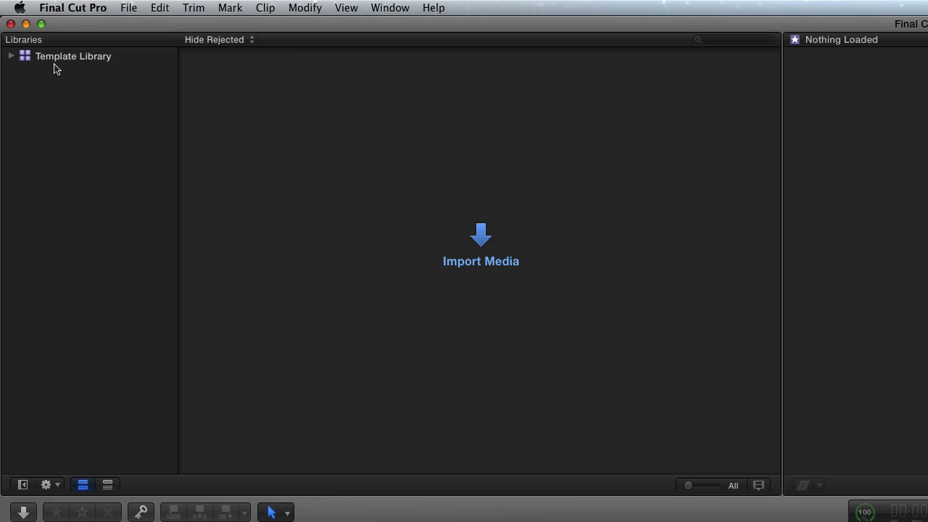
click(11, 56)
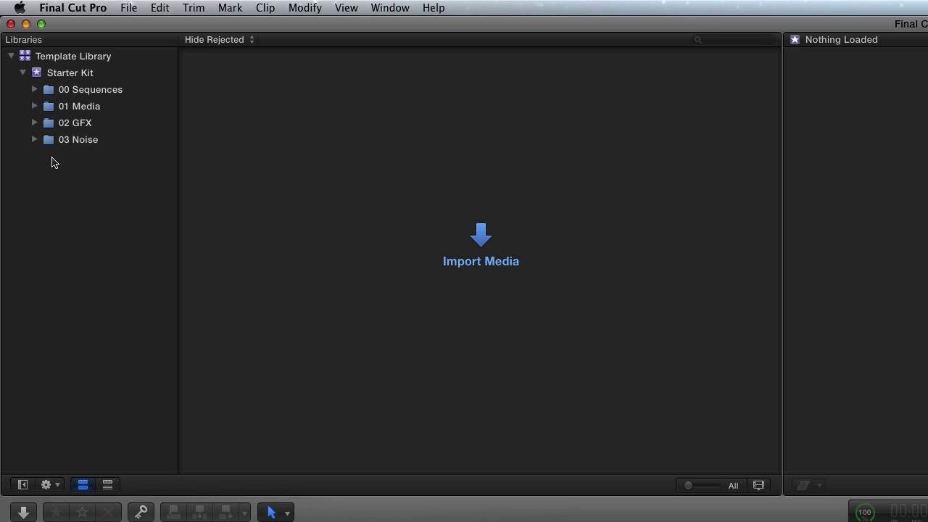
click(34, 89)
click(33, 156)
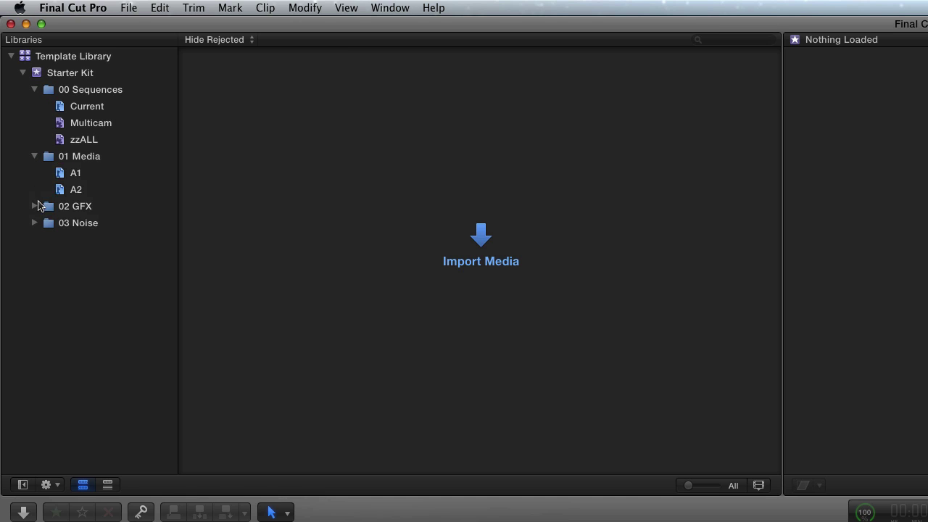
click(35, 206)
click(35, 206)
click(34, 155)
click(34, 89)
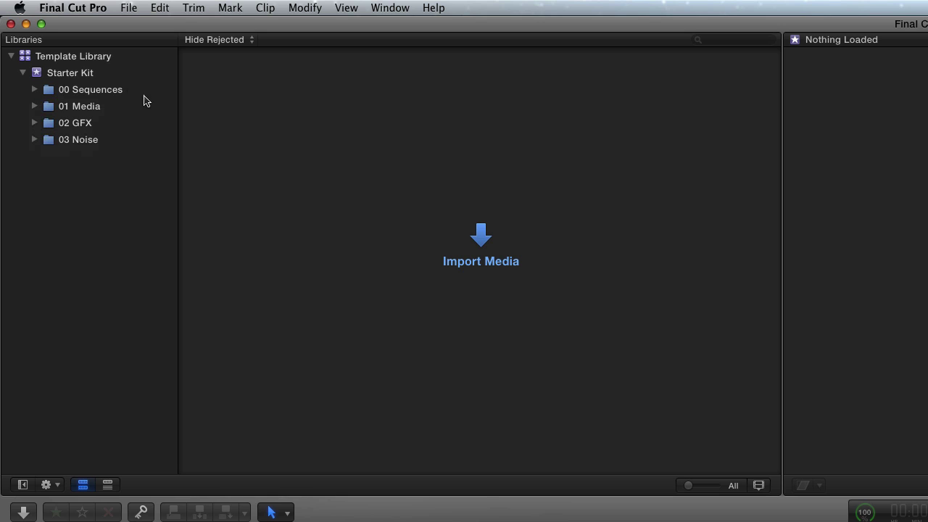
click(104, 91)
shift+click(72, 139)
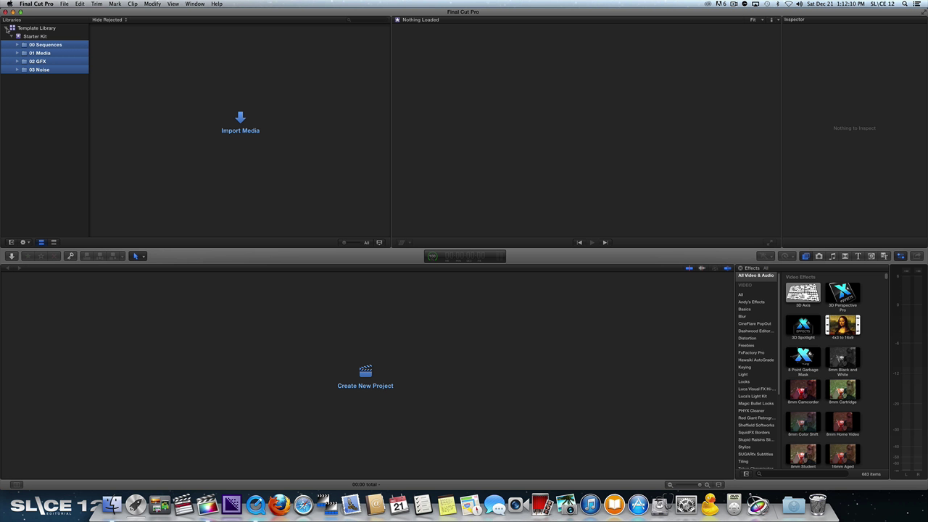
Step: Collapse the Starter Kit event, hide Final Cut Pro, and select the Edit 2 - Backup drive
click(7, 30)
key(super+h)
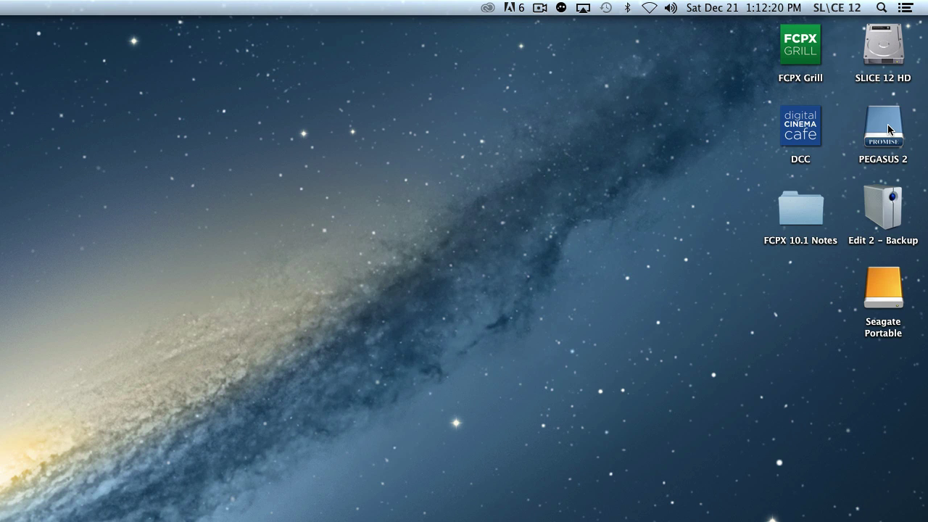
click(889, 199)
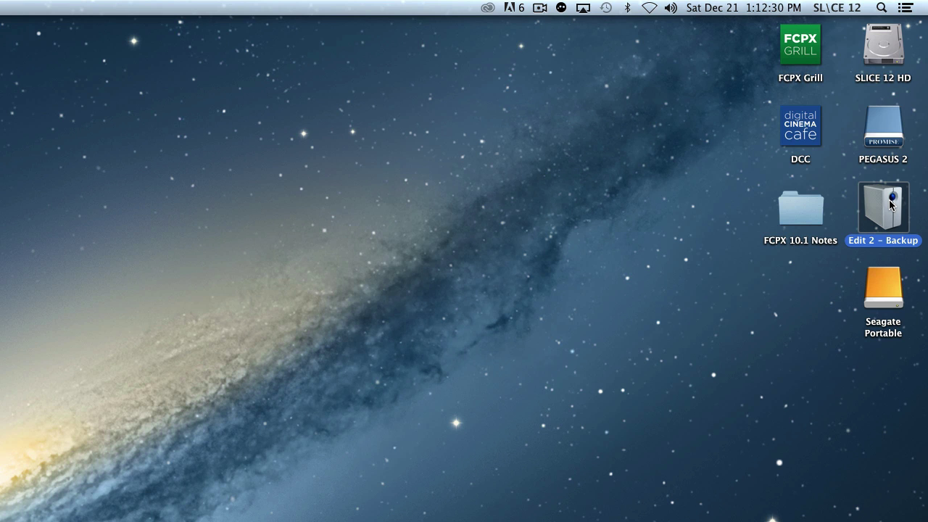
Step: Open the Seagate Portable drive and mount the 130217 TWiT Brick House Demo sparse image
double_click(882, 279)
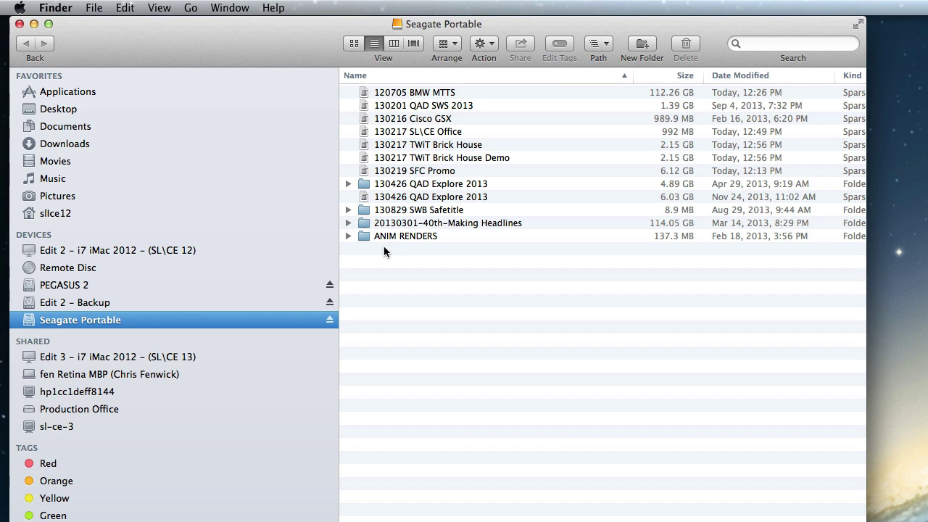
click(432, 158)
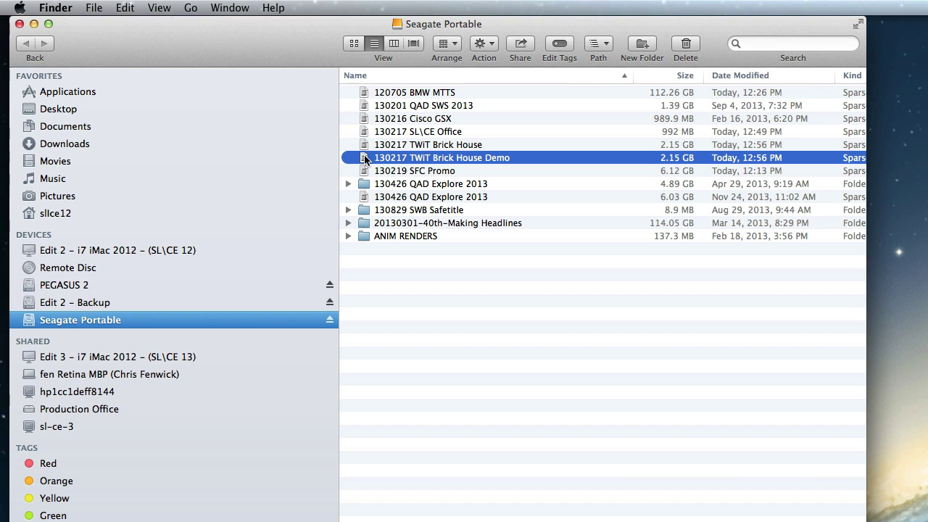
double_click(366, 159)
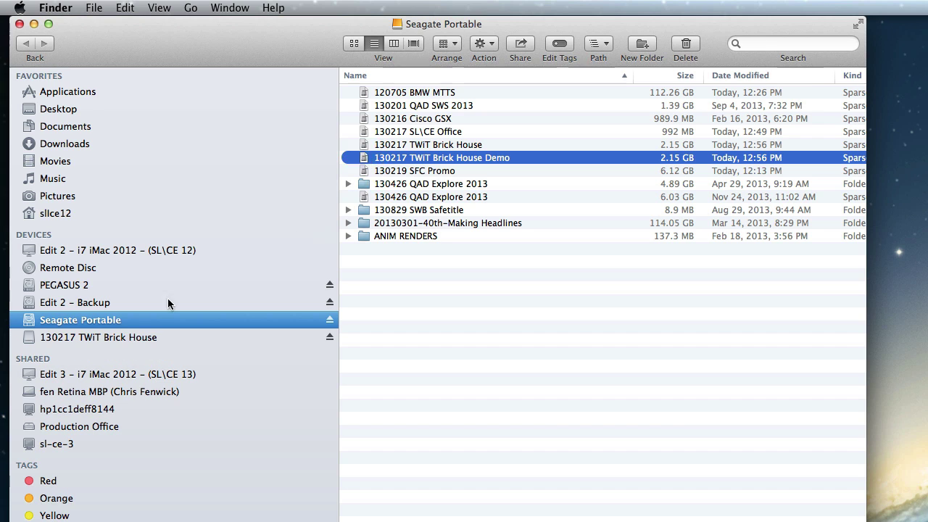
Step: Open the 130217 TWiT Brick House volume and inspect the job folder and Final Cut Events
click(132, 337)
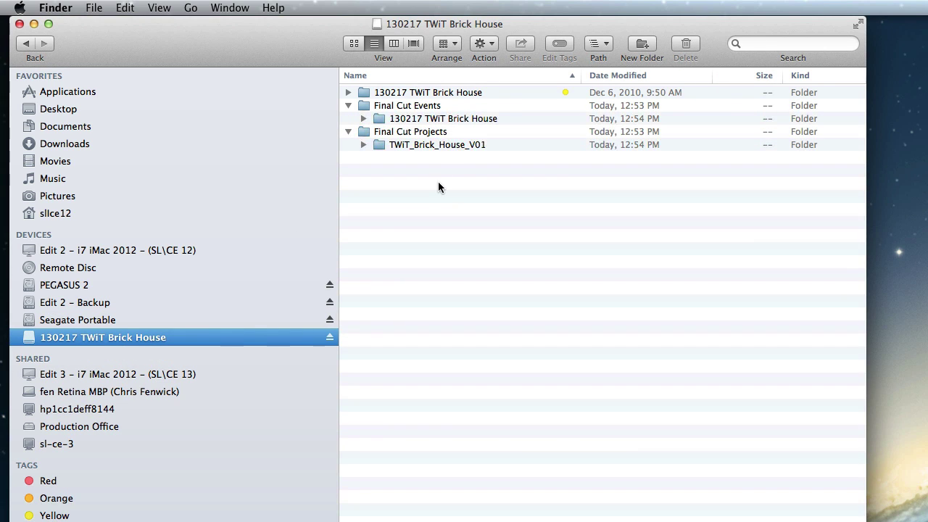
click(348, 92)
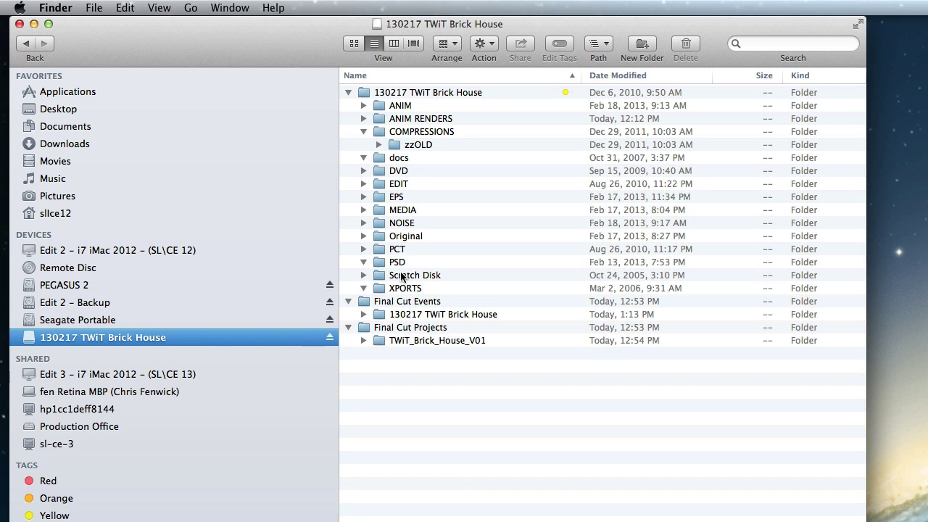
click(348, 92)
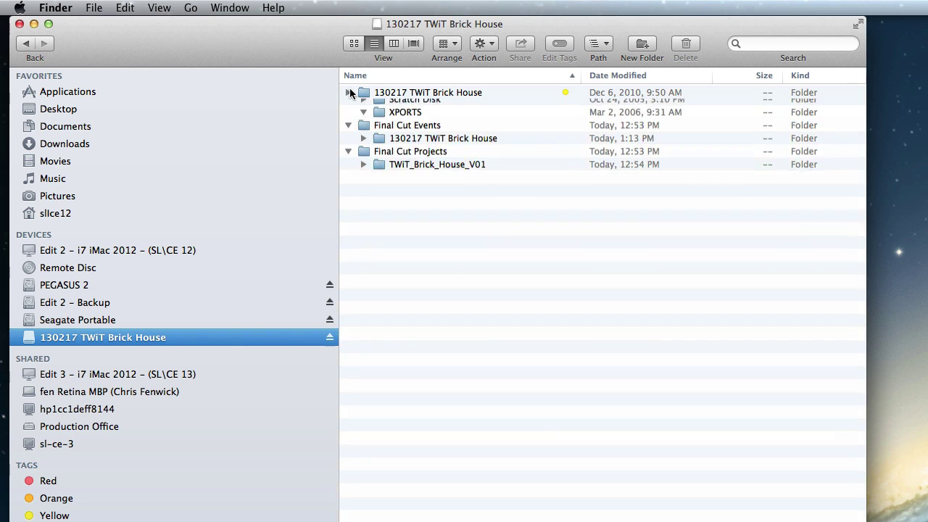
click(404, 107)
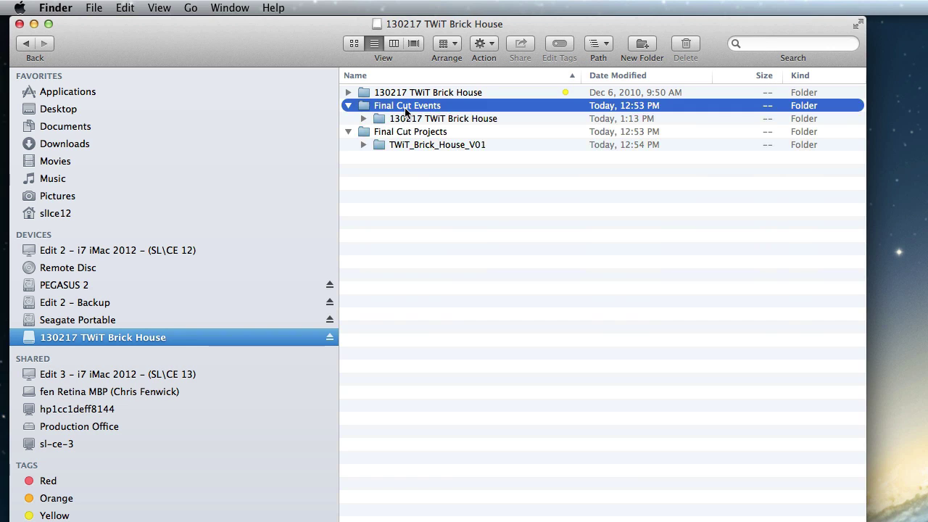
click(363, 118)
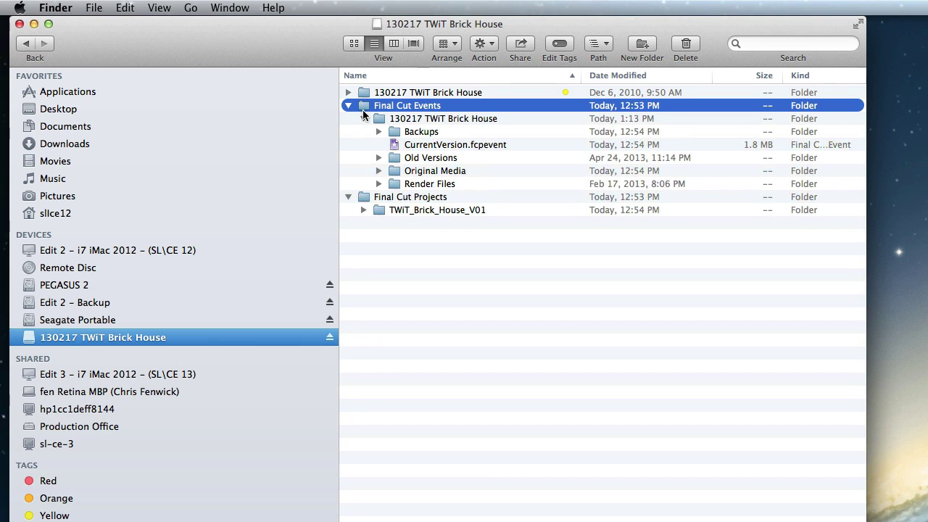
click(363, 118)
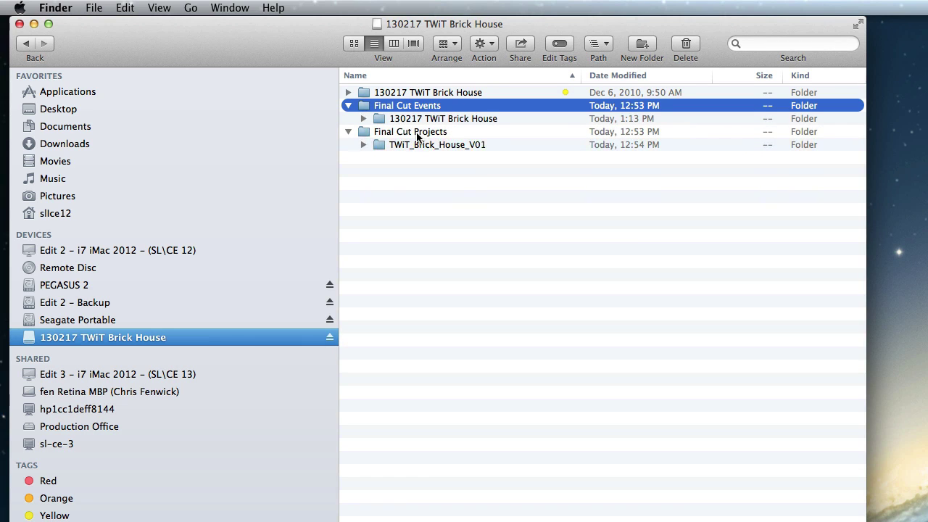
Step: Inspect Final Cut Projects' TWiT_Brick_House_V01, then collapse all folders and clear the selection
click(418, 135)
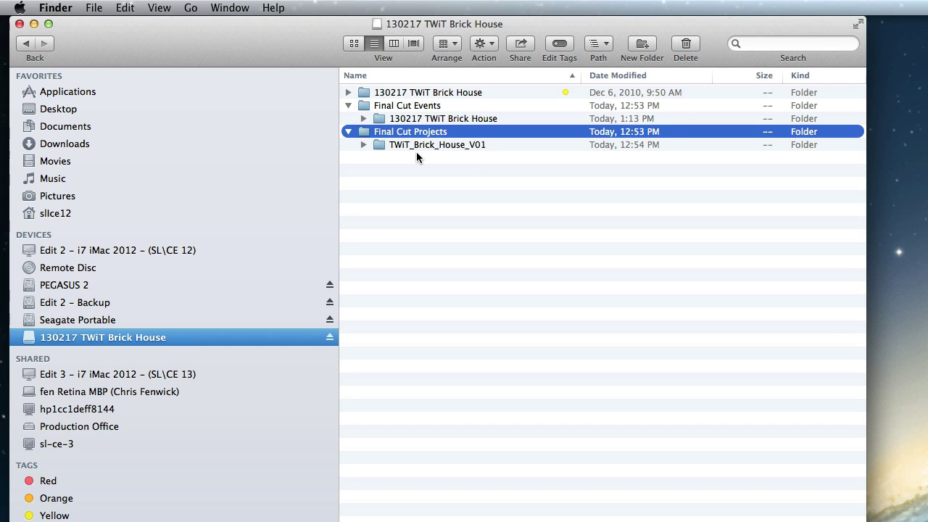
click(363, 144)
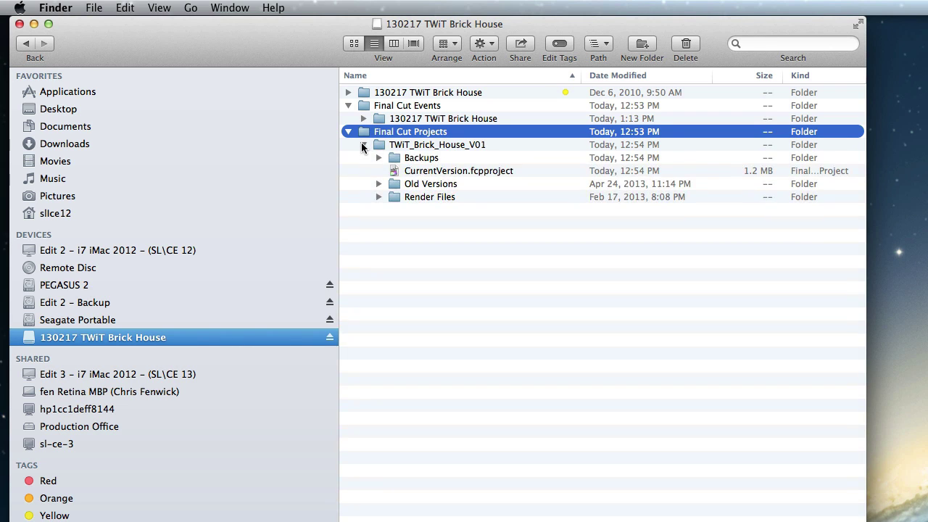
click(362, 144)
click(349, 131)
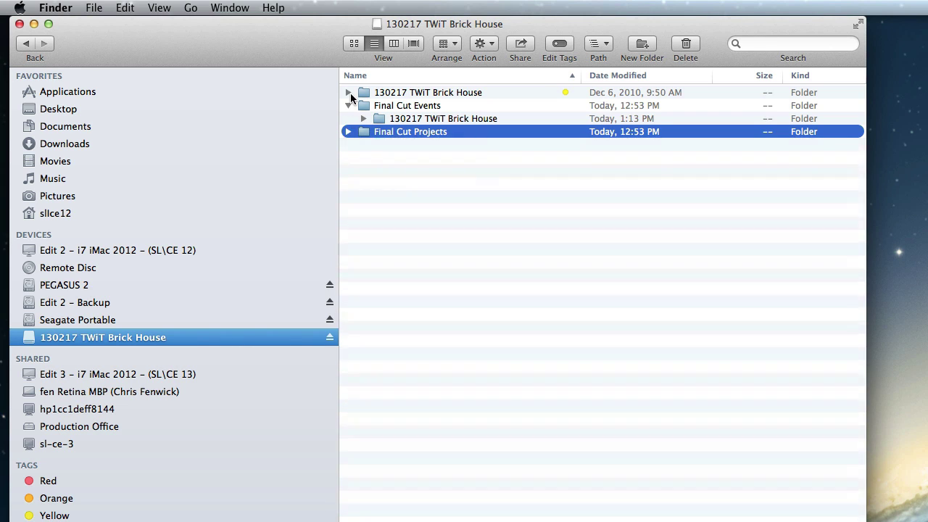
click(348, 105)
click(468, 165)
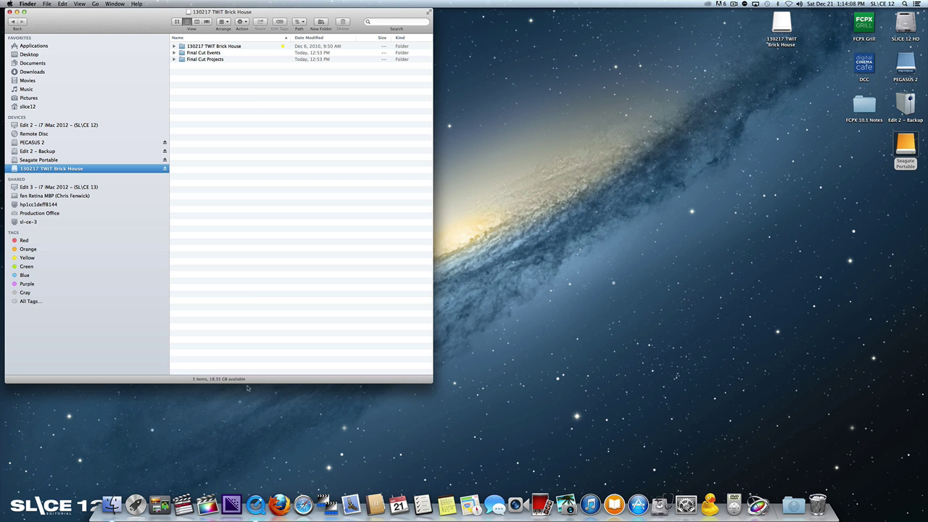
Step: Return to Final Cut Pro with only the Template Library listed, collapsed
click(208, 504)
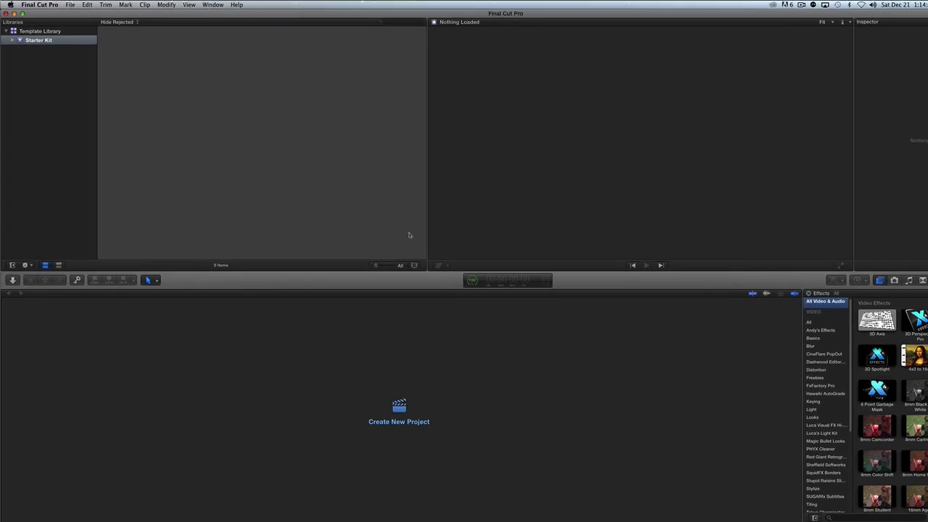
click(19, 36)
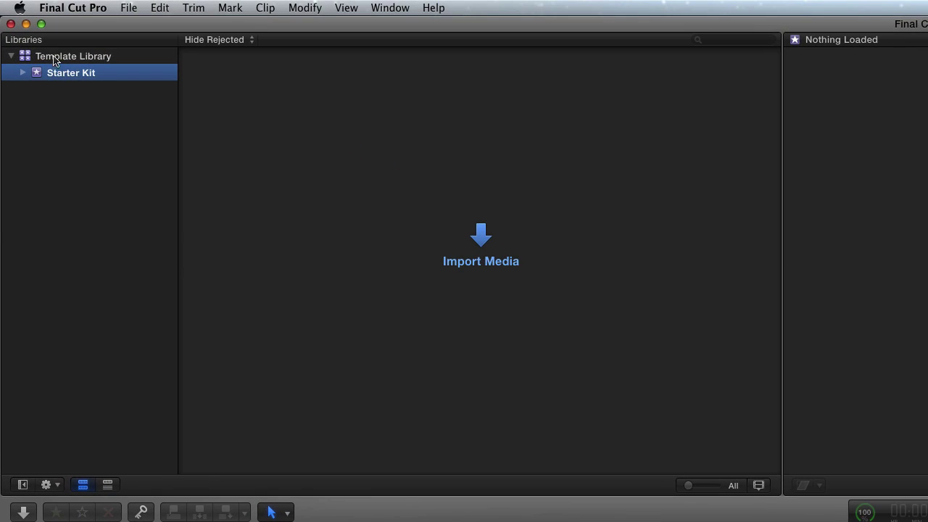
click(11, 57)
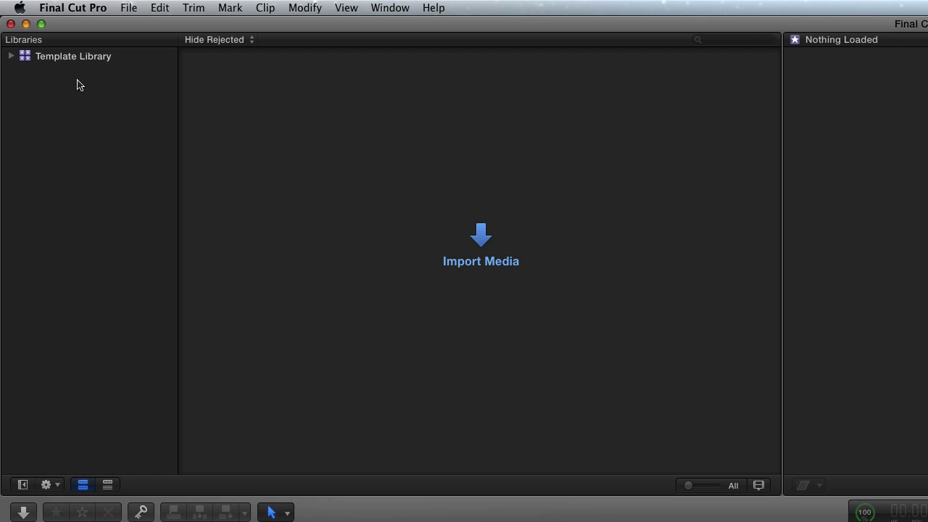
key(super+Tab)
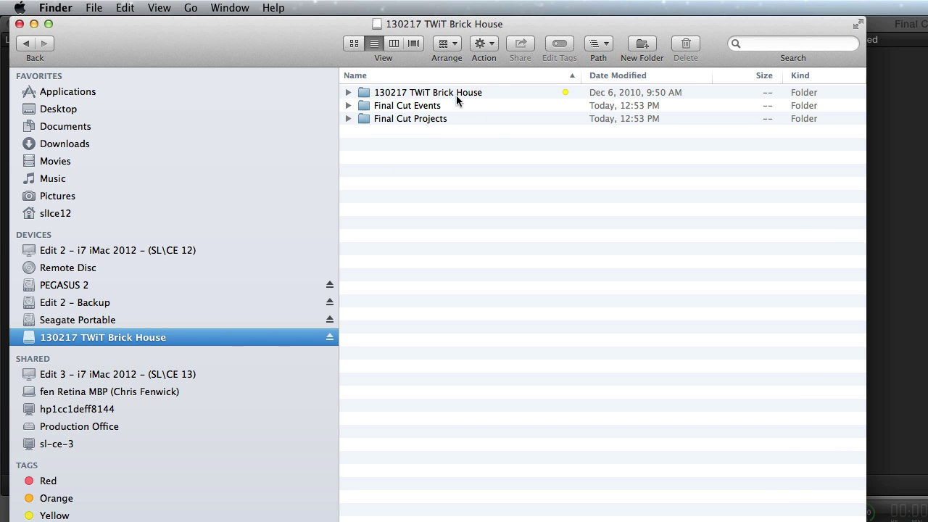
key(super+Tab)
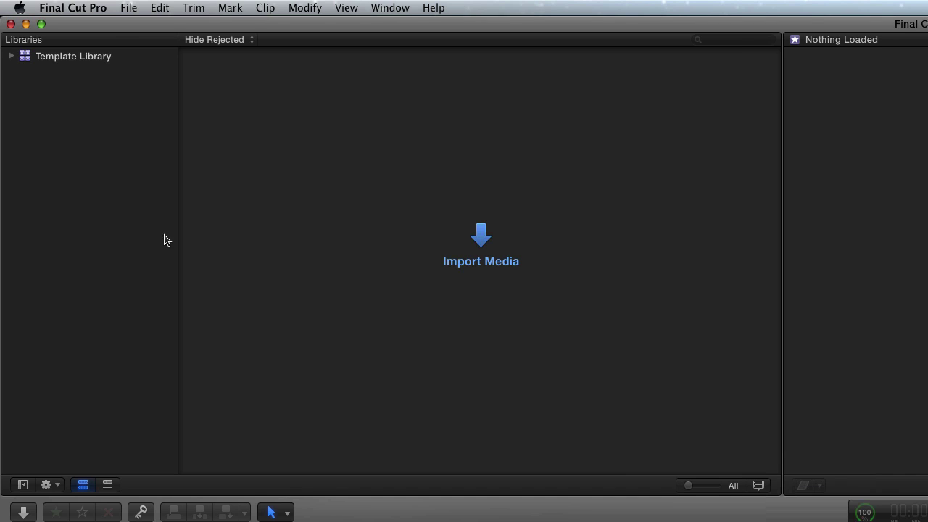
Step: Begin File > Update Projects and Events and choose to locate the folder manually
click(120, 9)
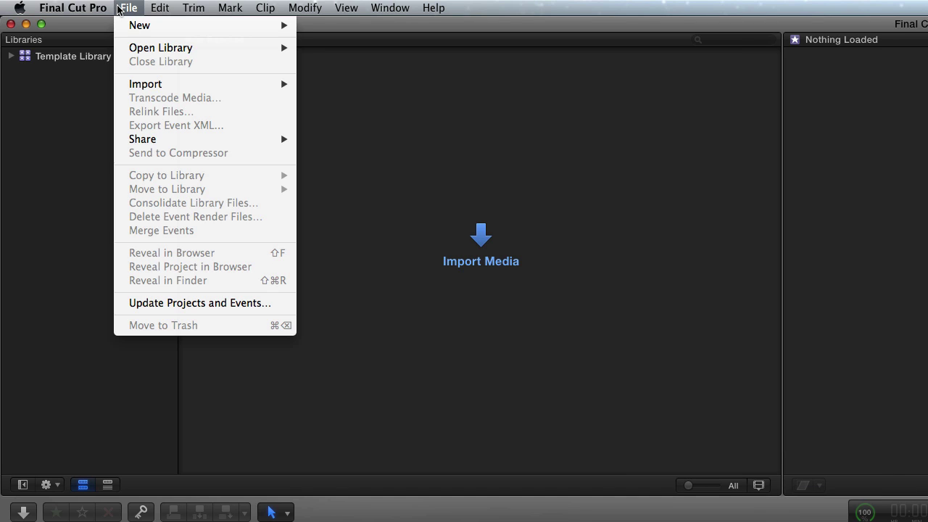
click(179, 303)
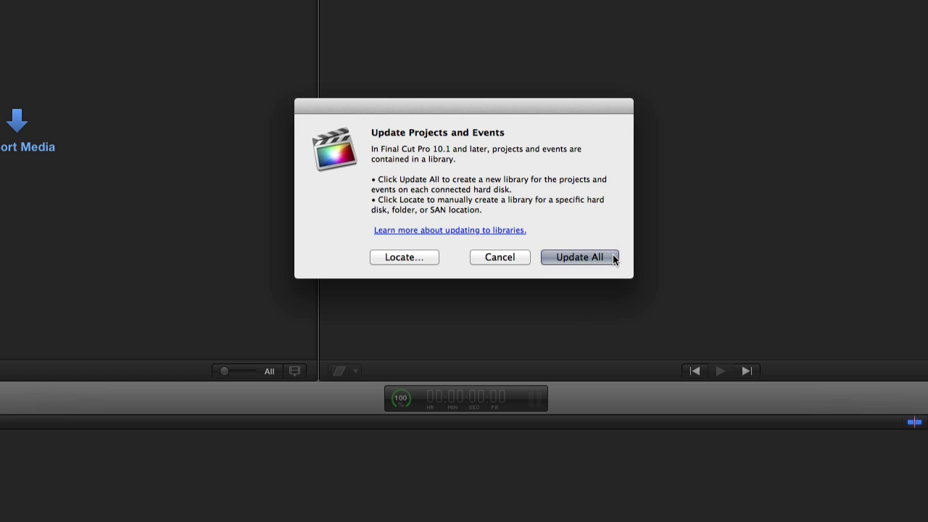
click(404, 258)
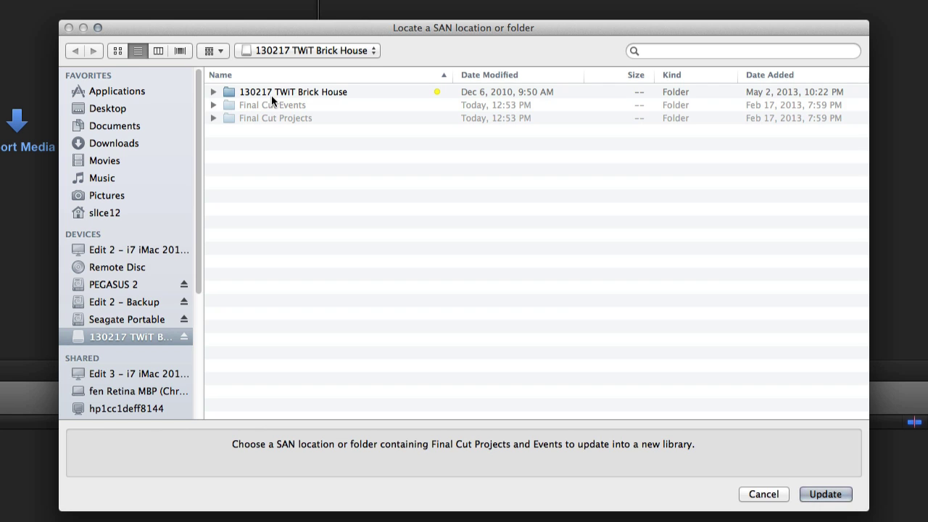
Step: With the 130217 TWiT Brick House volume selected, run Update to build the new library
click(214, 95)
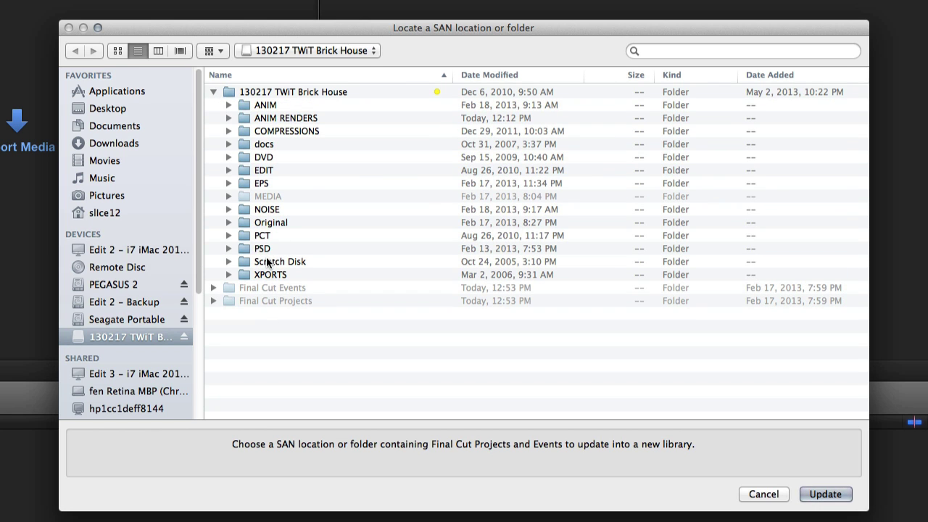
click(213, 92)
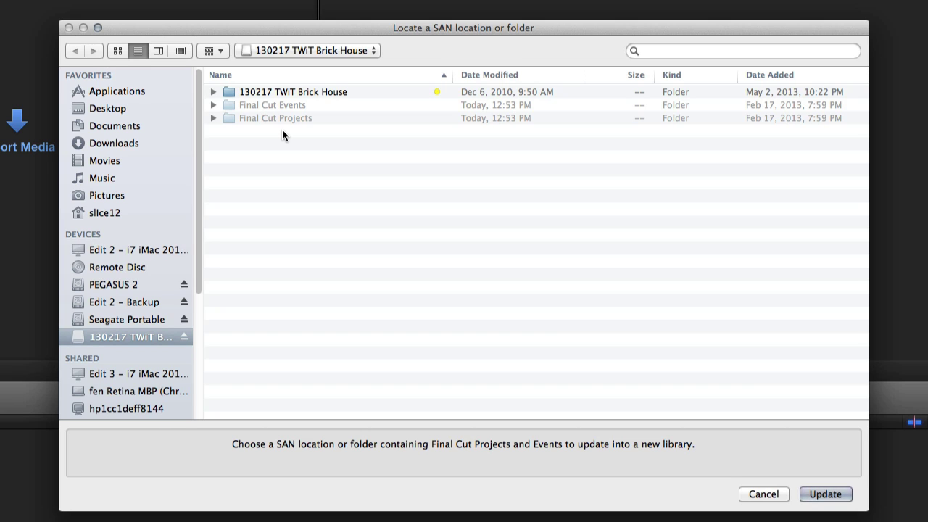
click(828, 494)
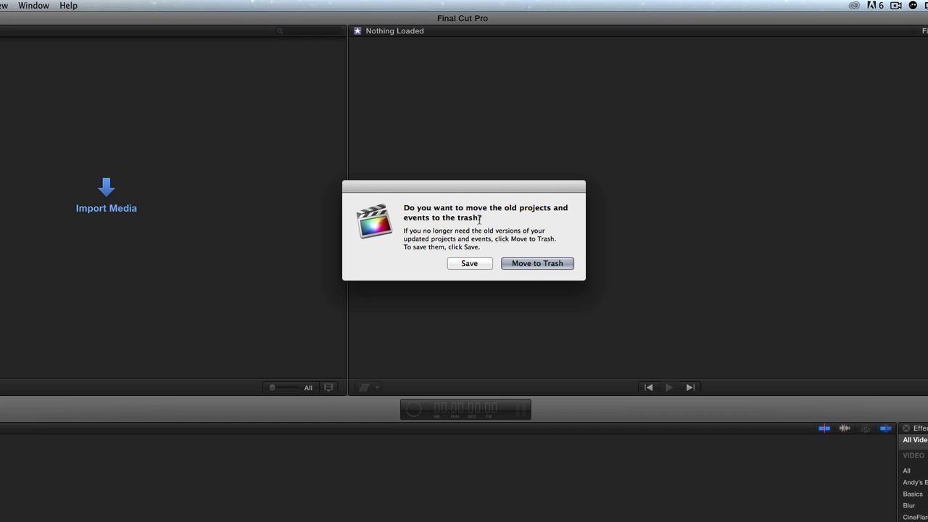
Step: In Finder, confirm the 33.4 MB 130217 TWiT Brick House library beside the Old Final Cut Projects and Events folder
double_click(511, 208)
key(super+Tab)
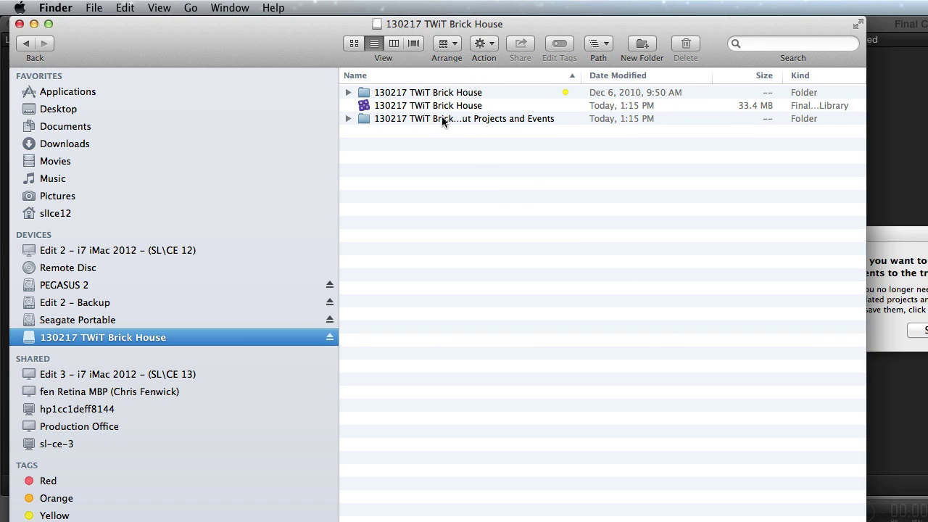
click(348, 92)
click(348, 93)
drag(580, 75, 662, 75)
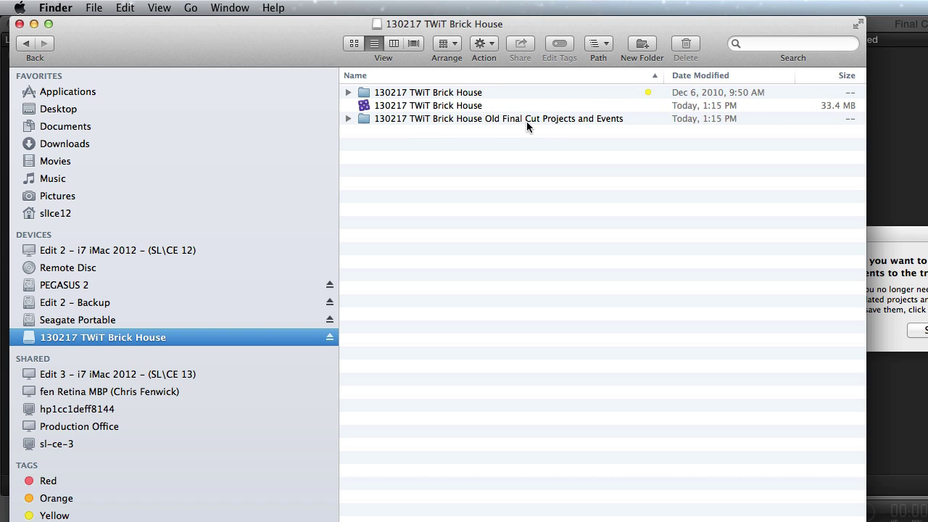
click(352, 119)
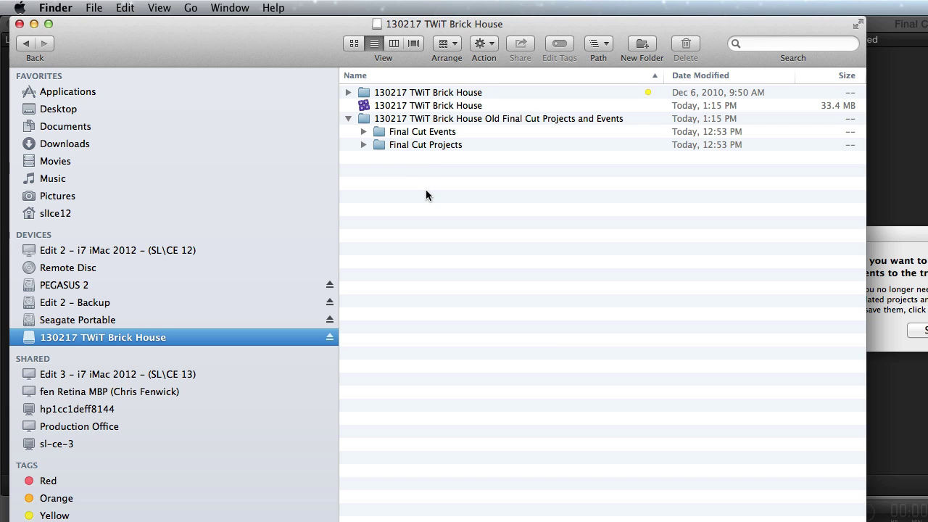
click(363, 107)
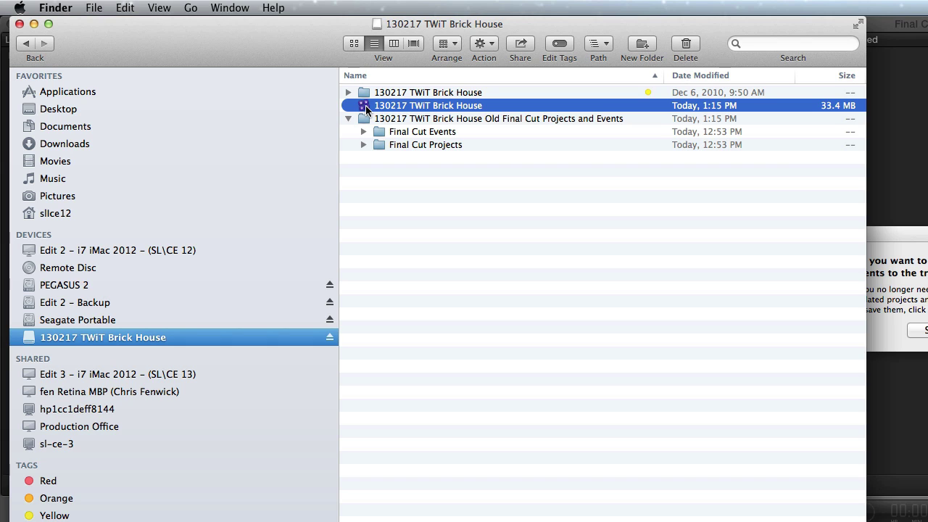
click(454, 210)
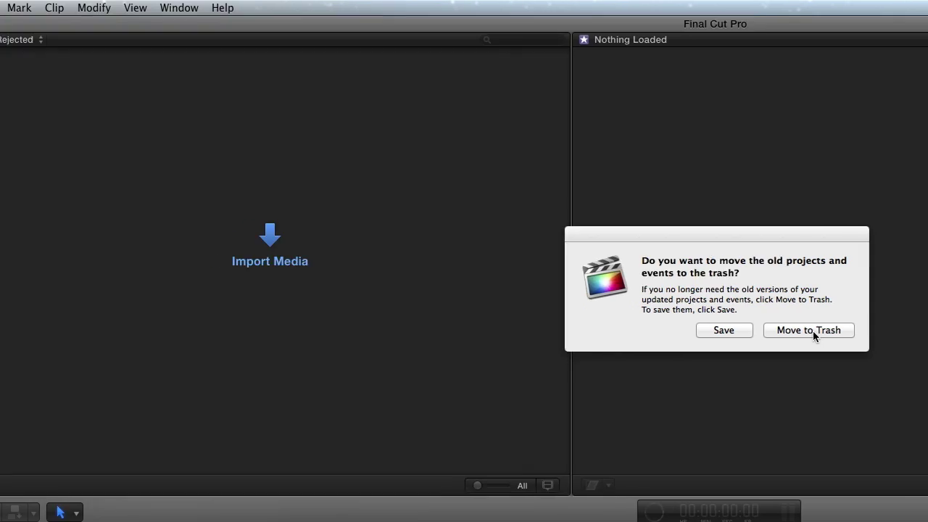
Step: Move the old Final Cut projects and events to the Trash
click(749, 331)
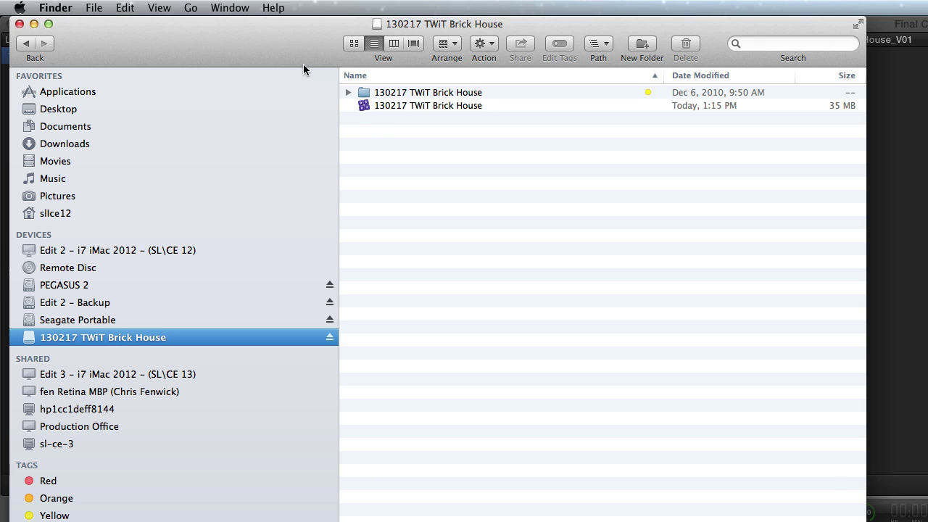
Step: Bring Final Cut Pro forward showing the updated library's Updated Projects and 43-clip event
click(833, 501)
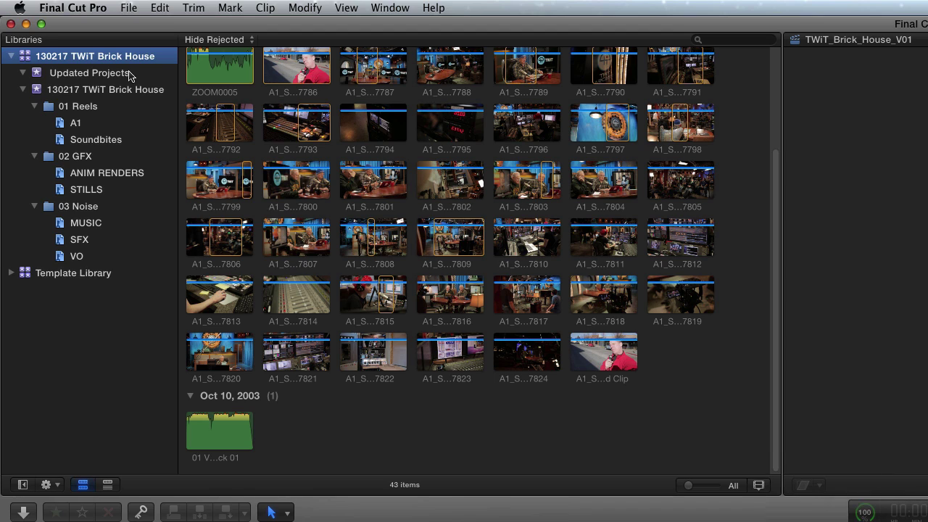
Step: Re-expand the 130217 TWiT Brick House library and event to reveal 01 Reels, 02 GFX and 03 Noise
click(11, 57)
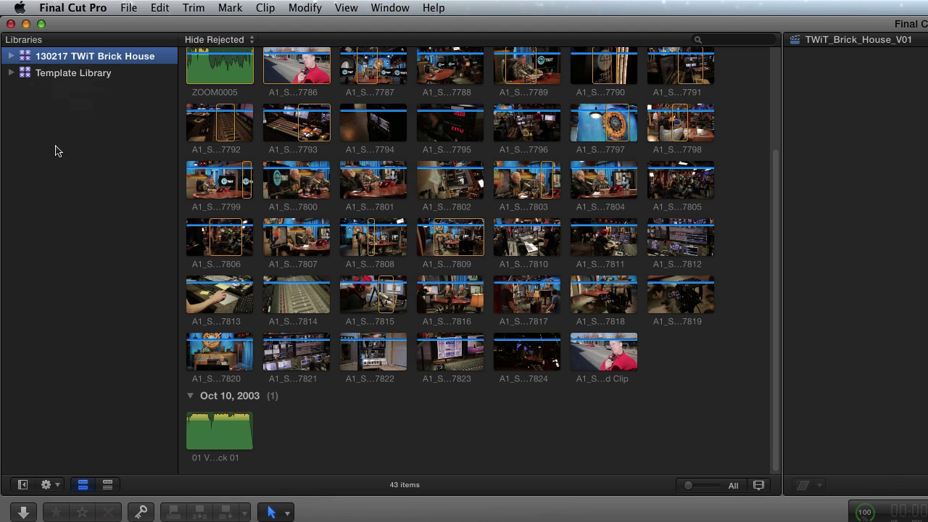
click(81, 74)
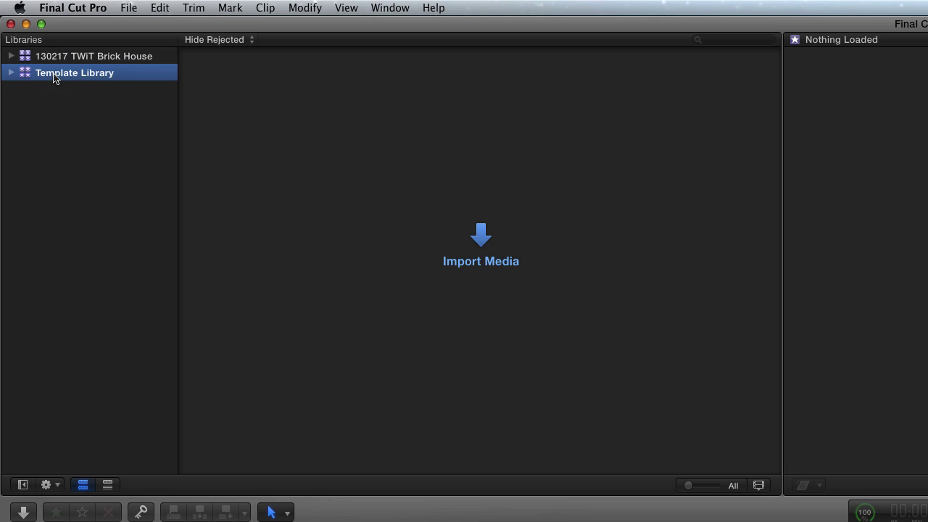
click(11, 56)
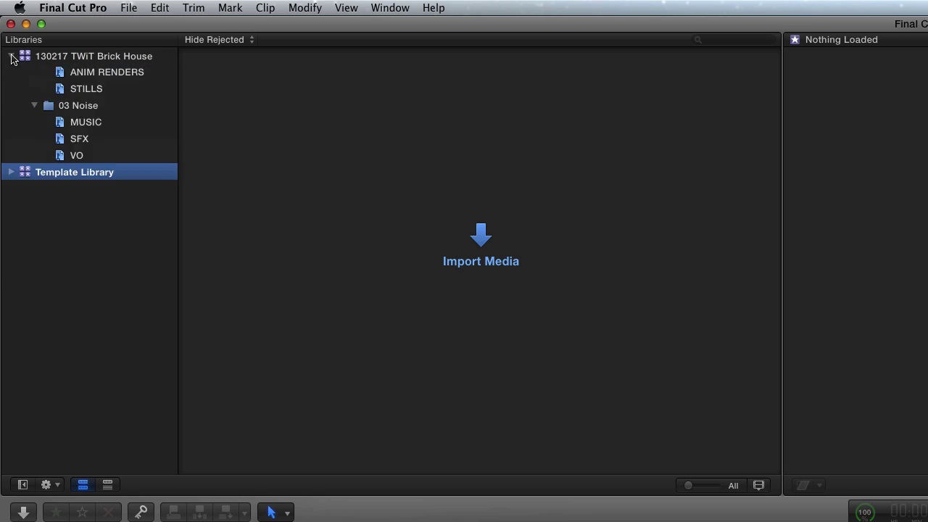
click(24, 90)
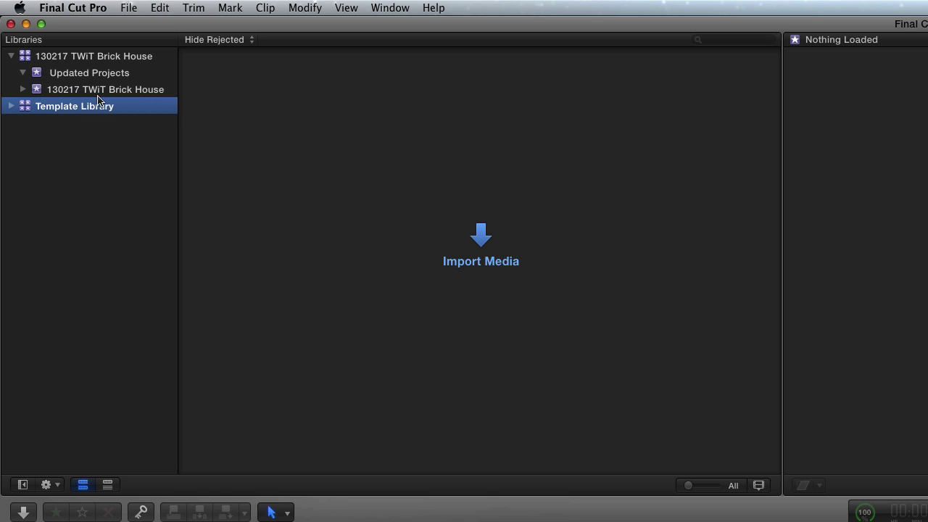
click(23, 89)
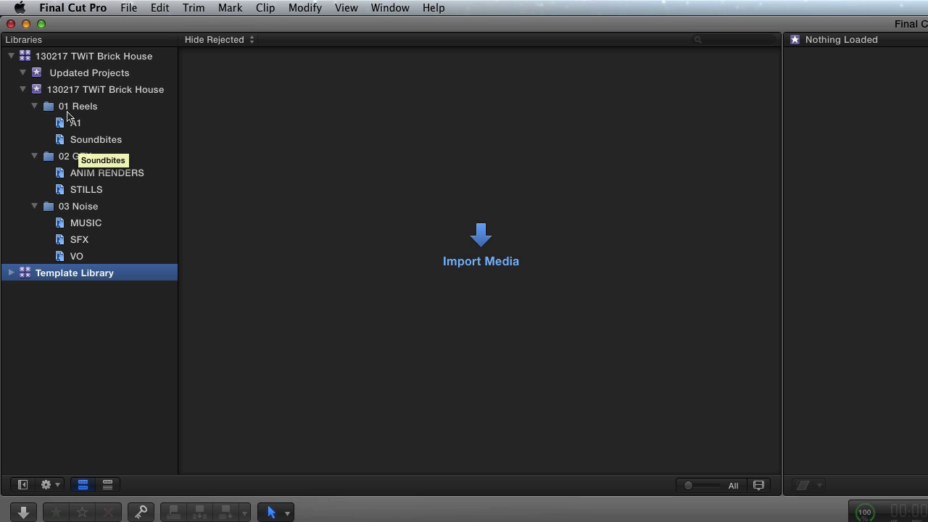
Step: Expand the Template Library and Starter Kit to show 00 Sequences, then select the STILLS collection
click(12, 274)
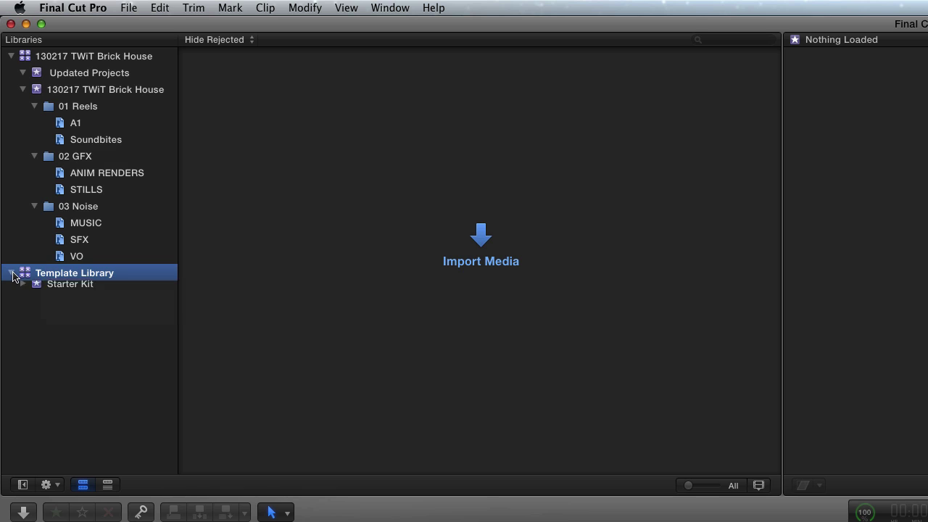
click(24, 290)
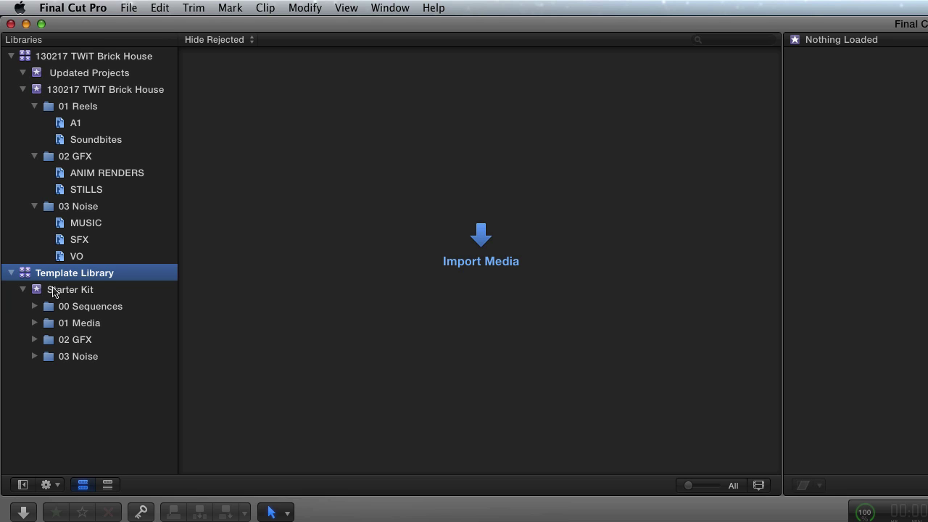
click(25, 194)
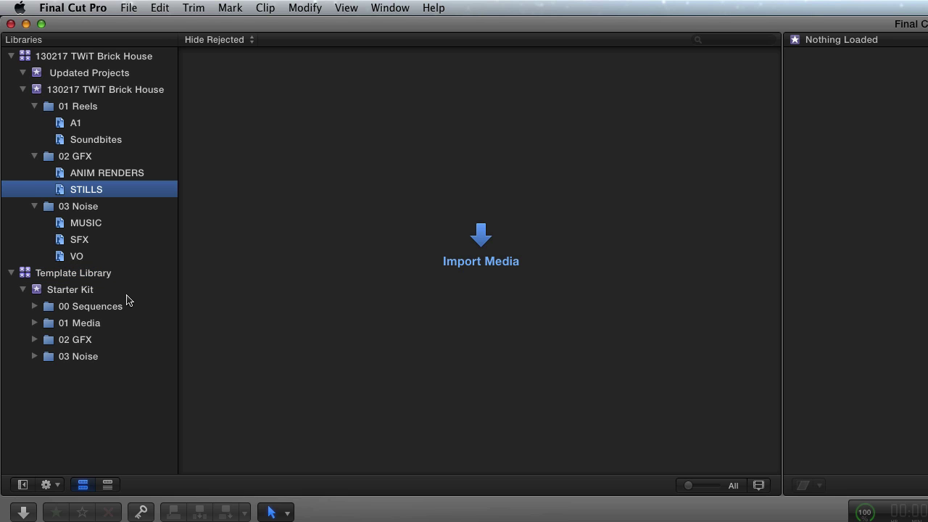
Step: Select the TWiT_Brick_House_V01 project (Dec 21, 2013, 00:00:36:05) in Updated Projects
click(114, 78)
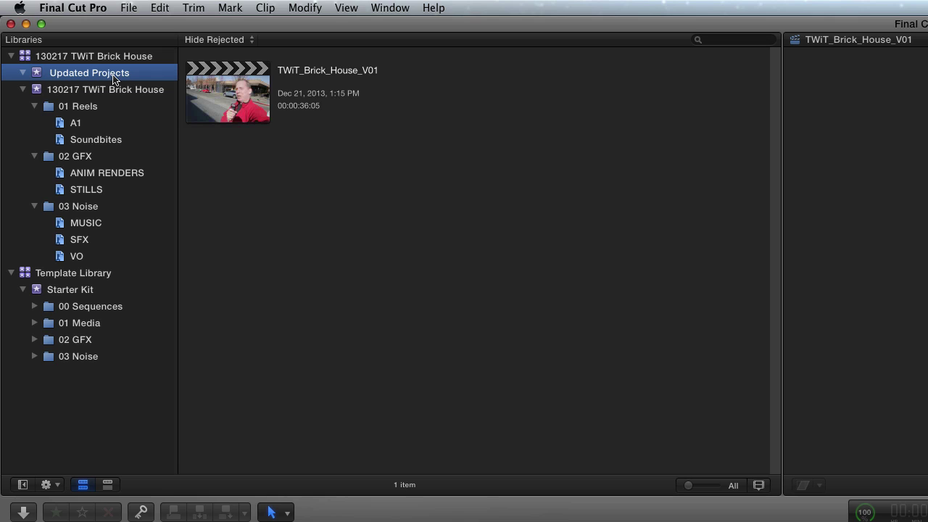
click(221, 78)
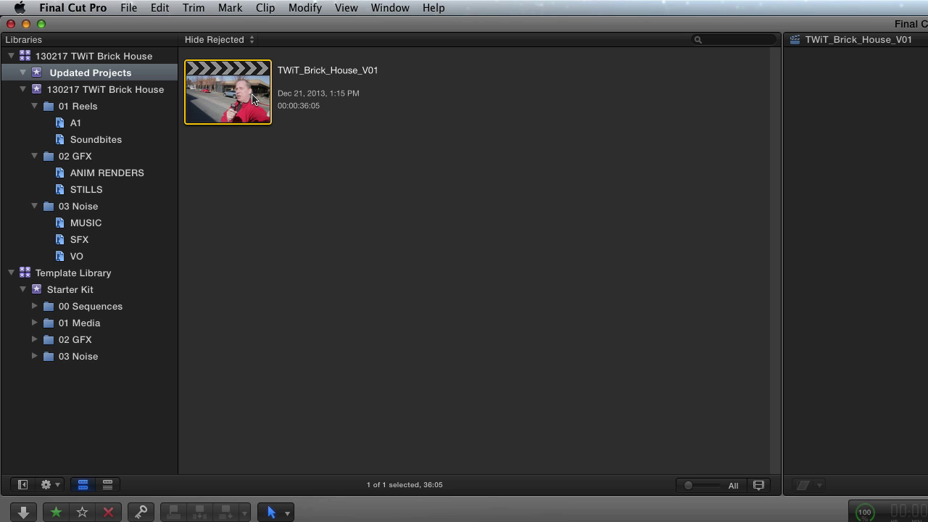
Step: Create a new folder in the 130217 TWiT Brick House event named '00 Sequences'
click(94, 91)
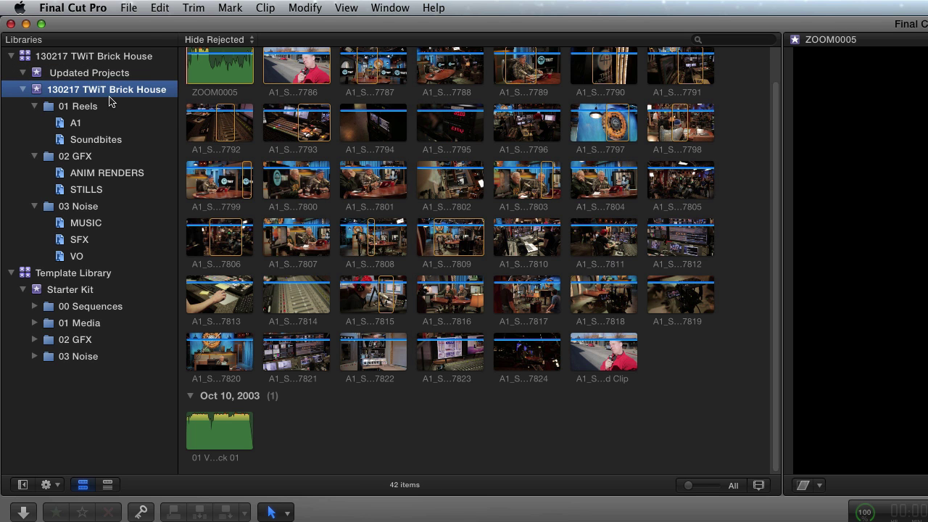
right_click(91, 88)
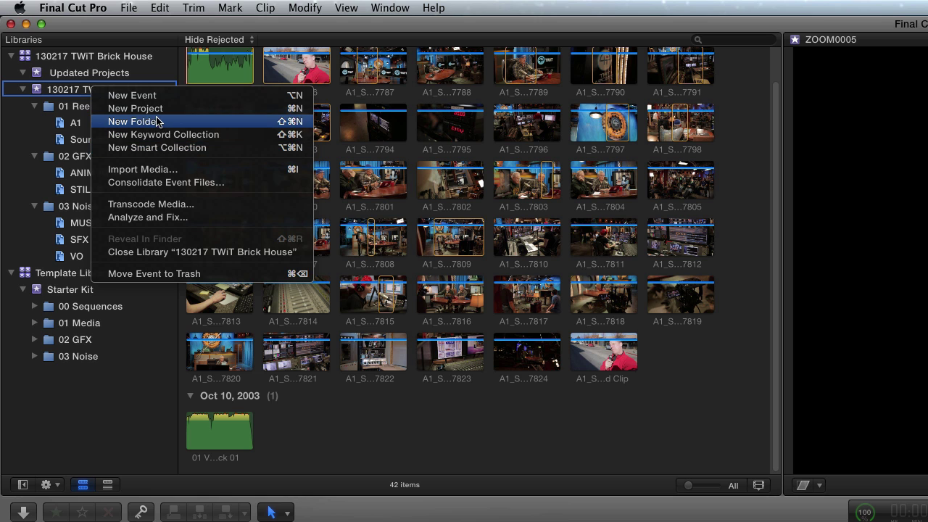
click(157, 121)
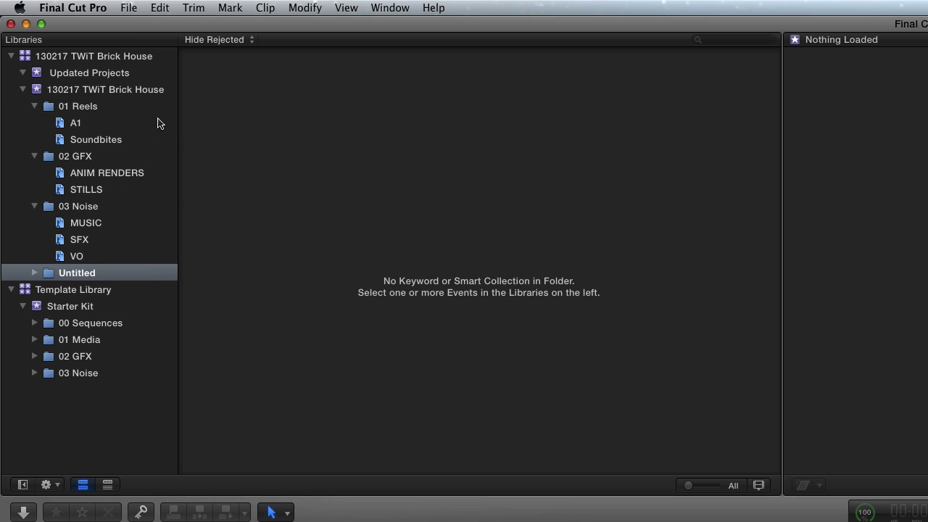
click(88, 273)
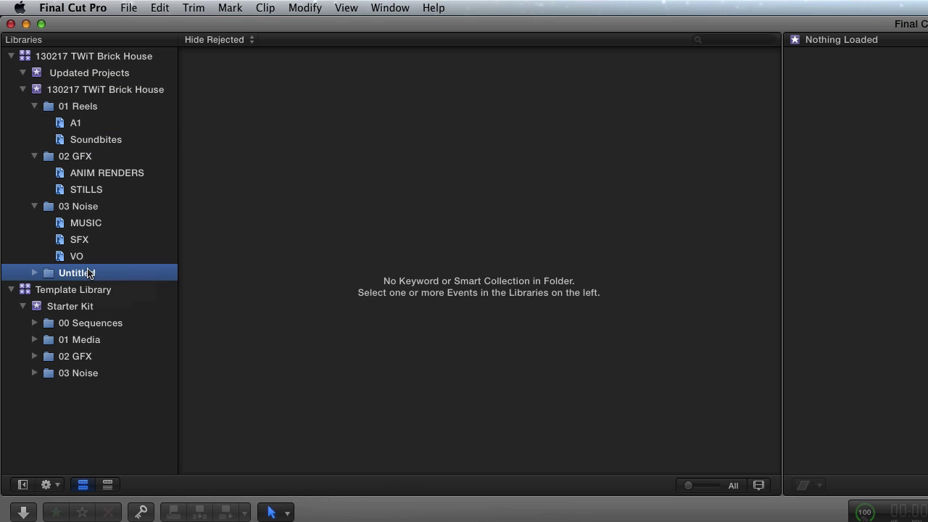
click(89, 272)
text(00)
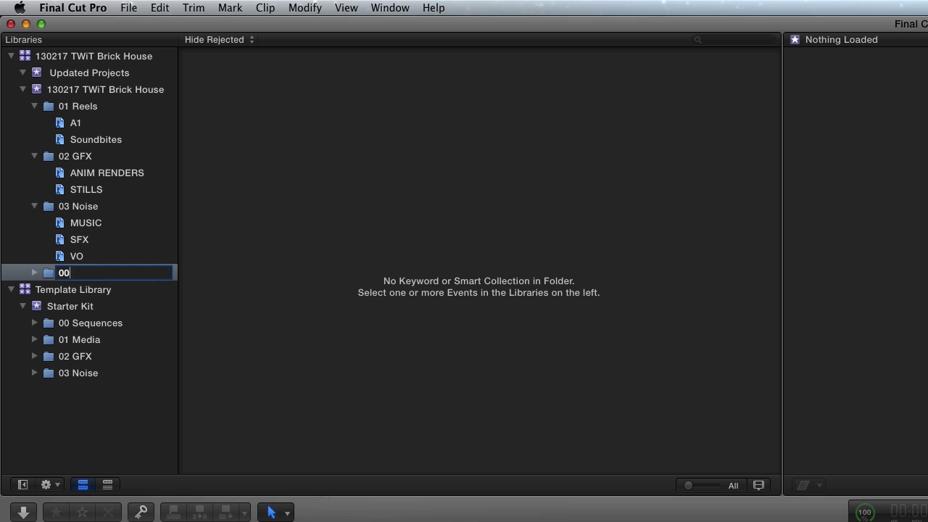
text( Sequences)
key(Return)
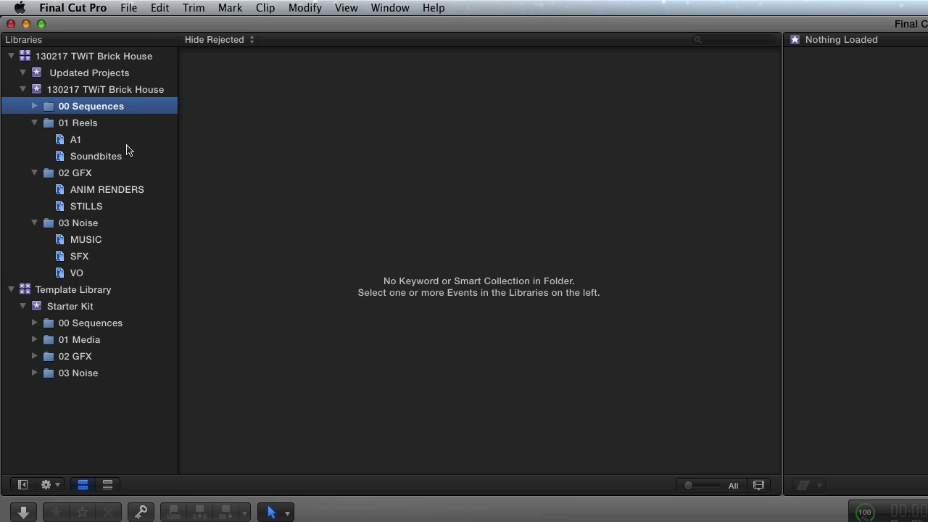
Step: Add a smart collection named 'All' inside the 00 Sequences folder
click(34, 106)
right_click(66, 106)
click(152, 165)
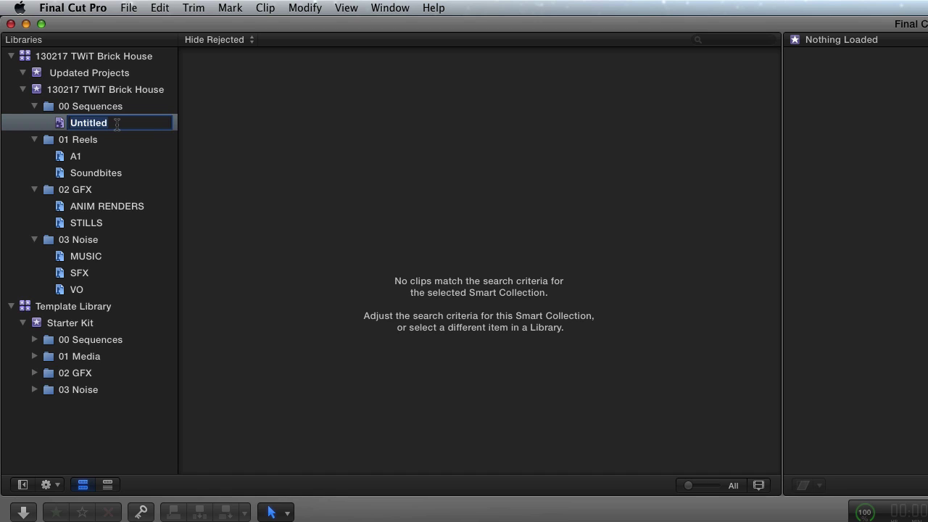
key(BackSpace)
text(All)
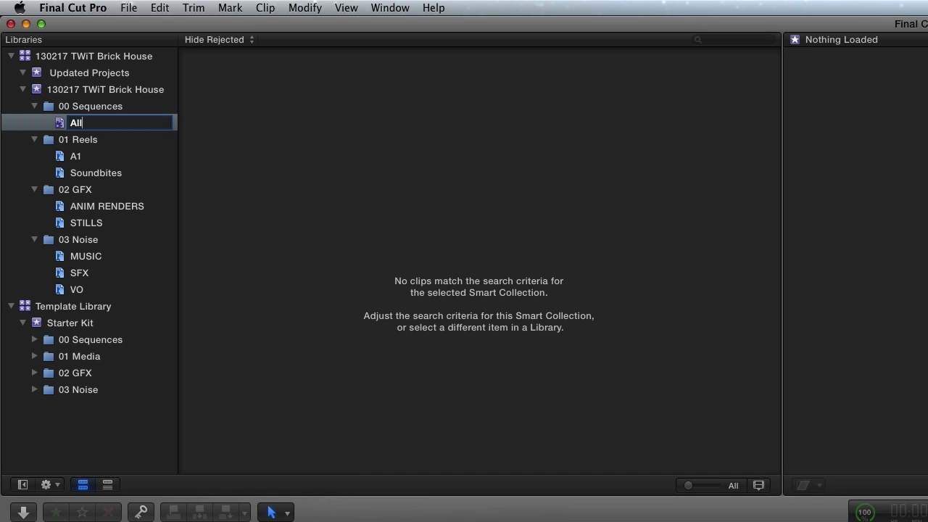
key(Return)
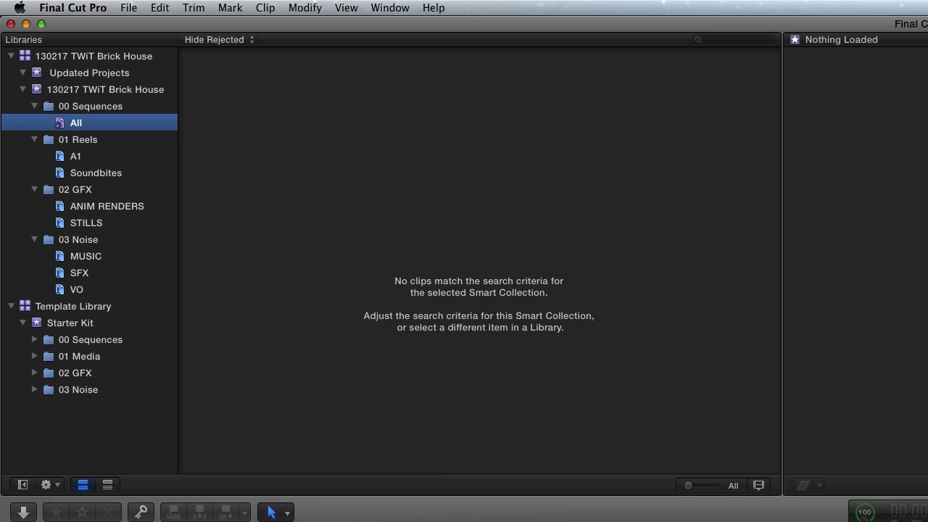
Step: Give the All smart collection a single filter rule: Type is Project
double_click(62, 127)
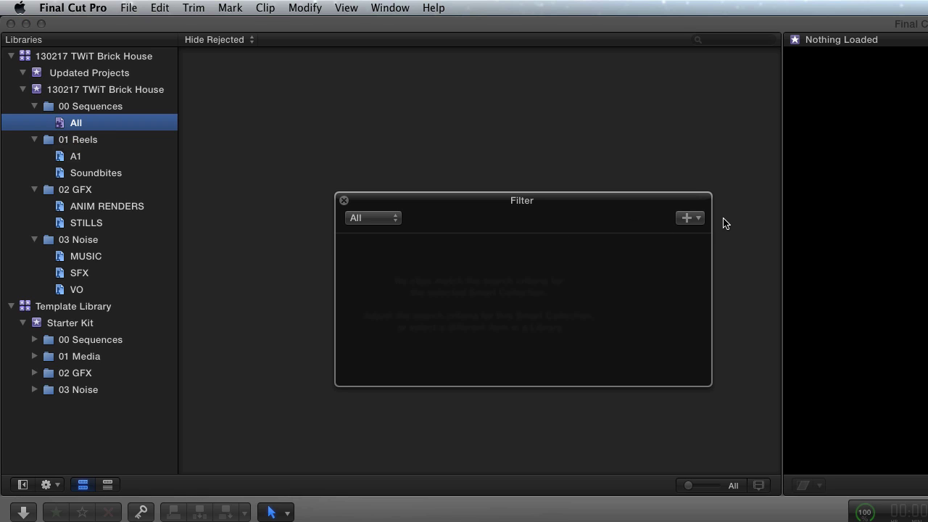
click(699, 220)
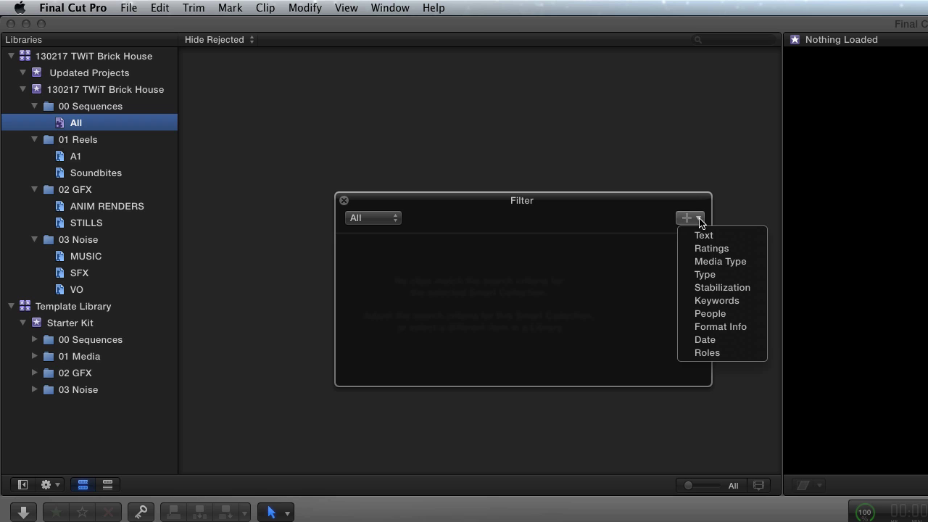
click(703, 274)
click(560, 251)
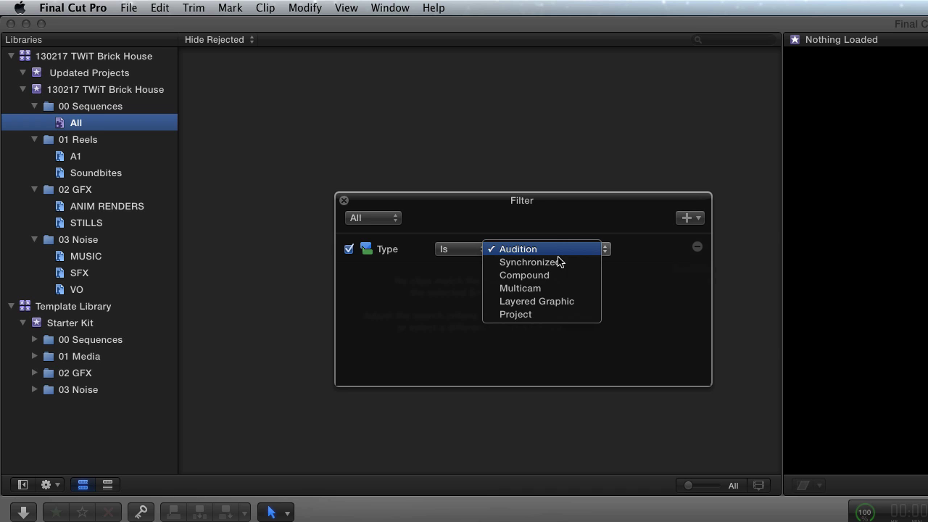
click(552, 320)
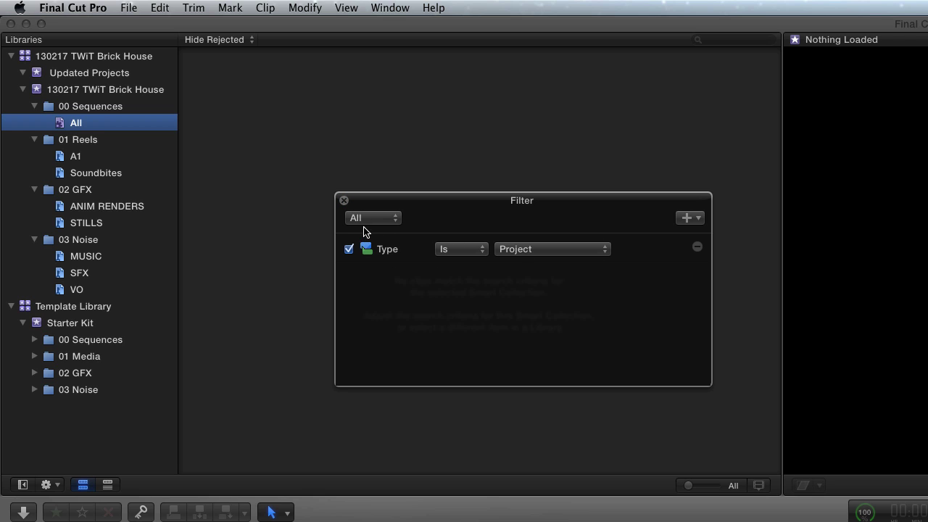
click(344, 200)
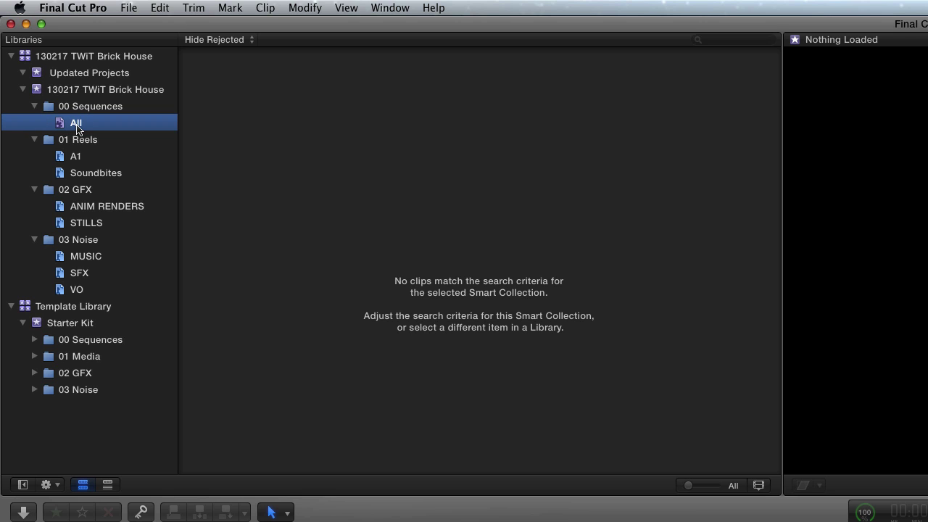
Step: Drag TWiT_Brick_House_V01 from Updated Projects into the 130217 TWiT Brick House event and verify All lists it
click(56, 75)
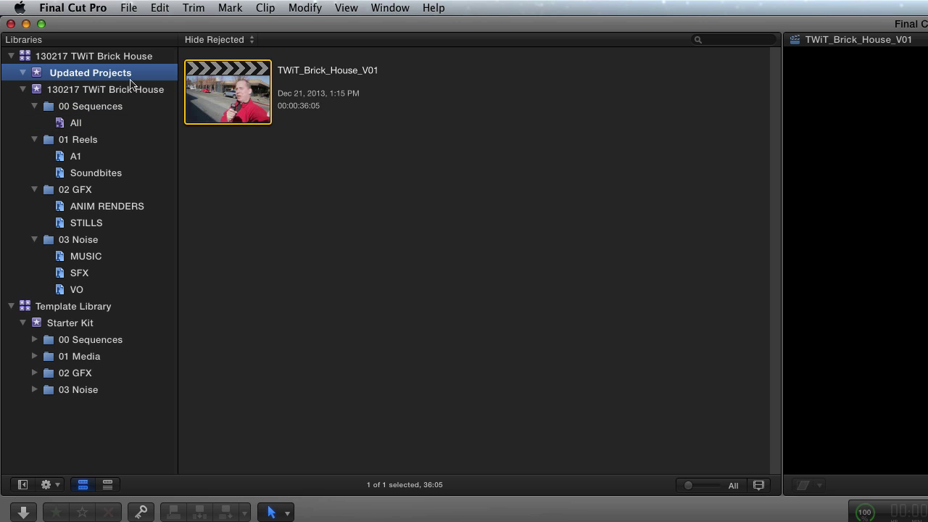
drag(219, 88, 79, 91)
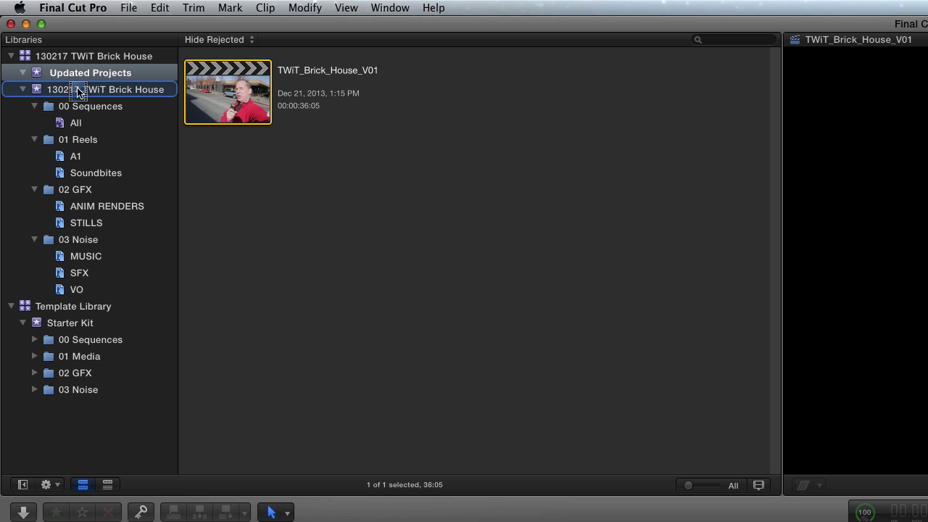
drag(79, 92, 80, 92)
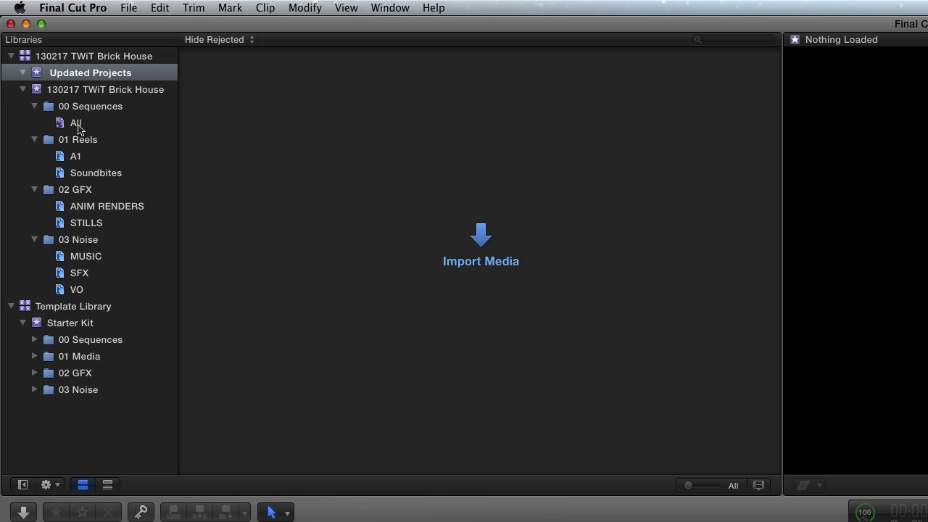
click(76, 123)
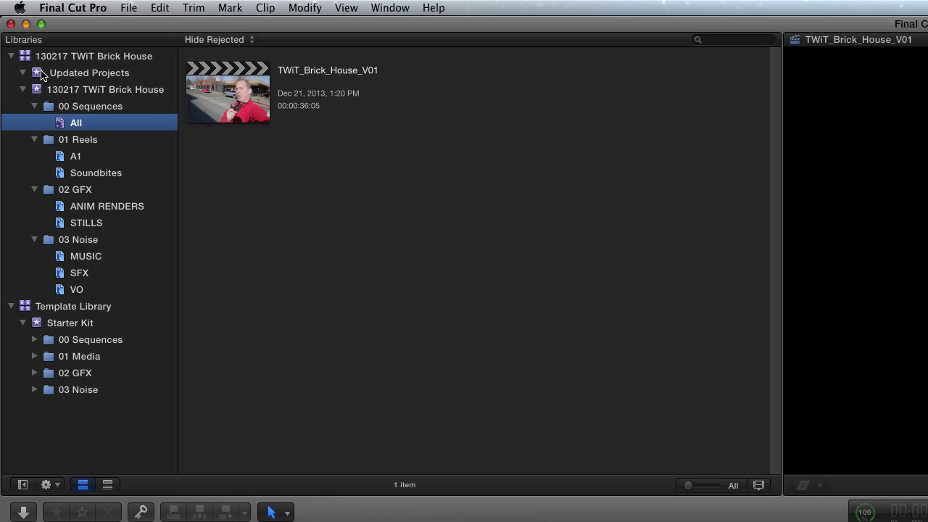
click(41, 75)
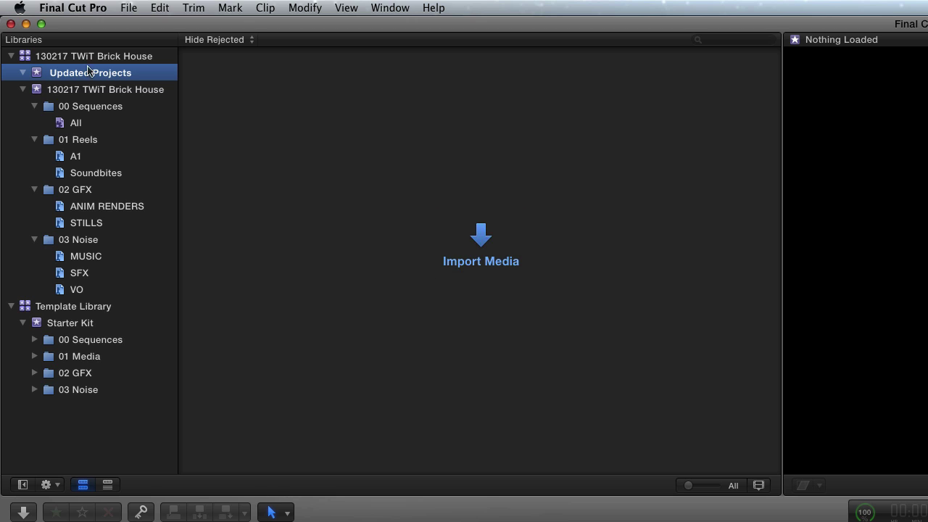
Step: Move the empty Updated Projects event to the Trash
right_click(41, 76)
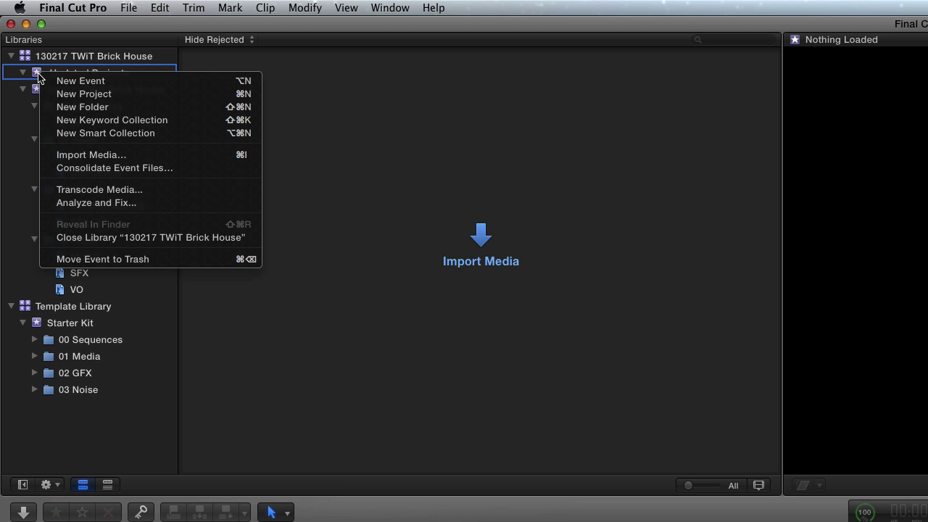
click(127, 259)
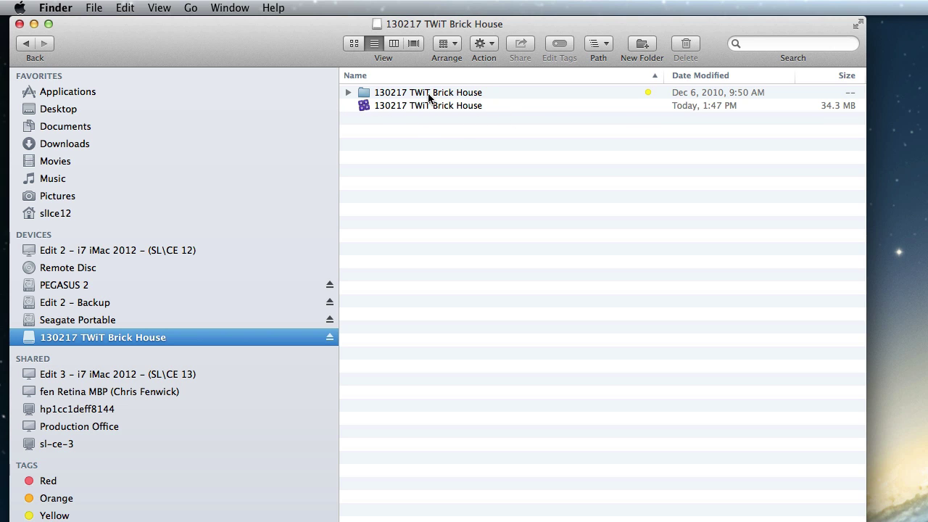
Step: Drag the 34.3 MB 130217 TWiT Brick House library bundle into the job folder in Finder
click(348, 92)
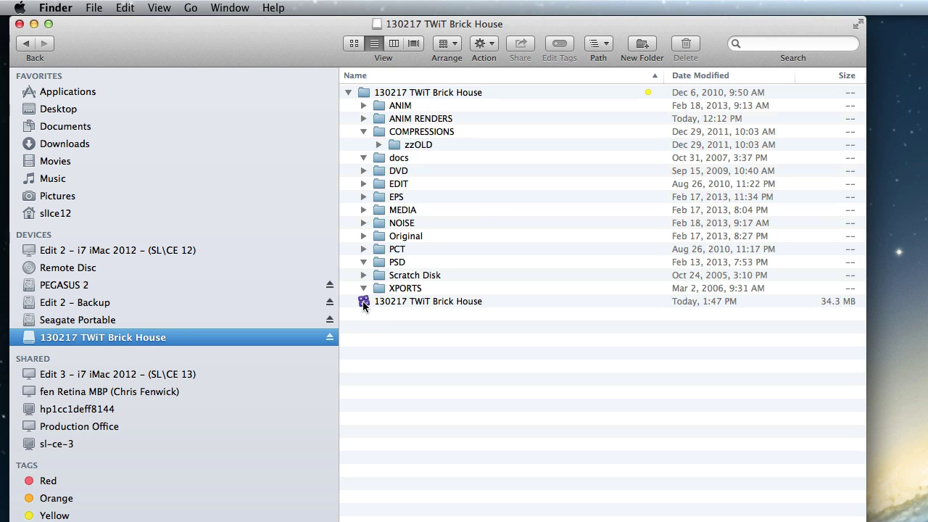
drag(364, 303, 458, 94)
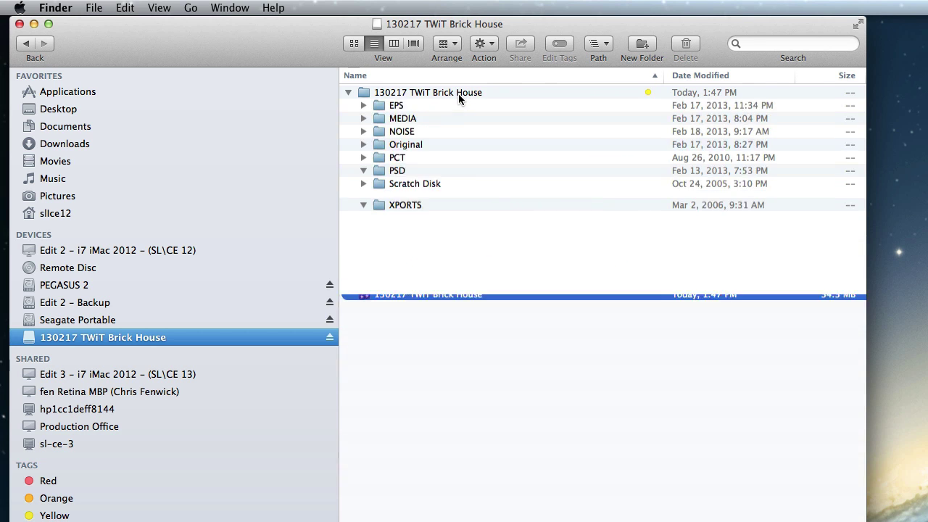
click(348, 93)
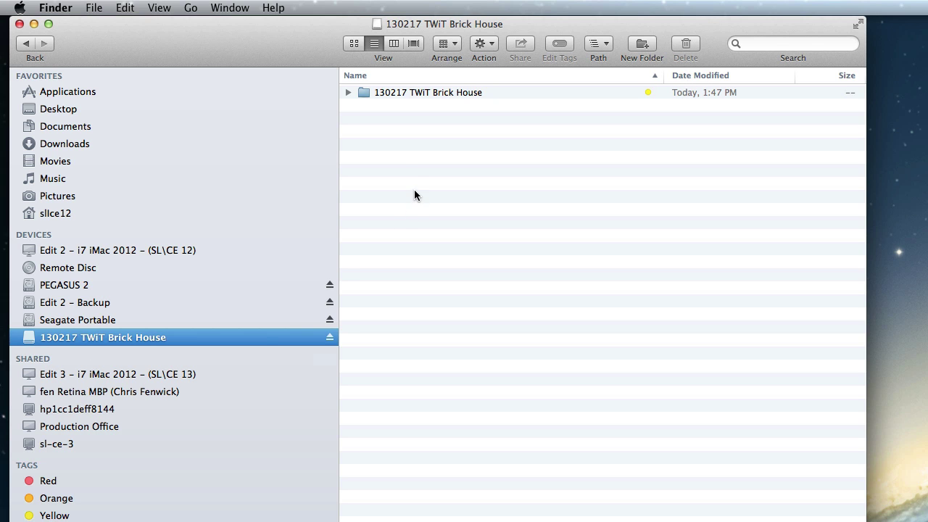
Step: Expand the job folder and select the 130217 TWiT Brick House library file inside it
click(348, 93)
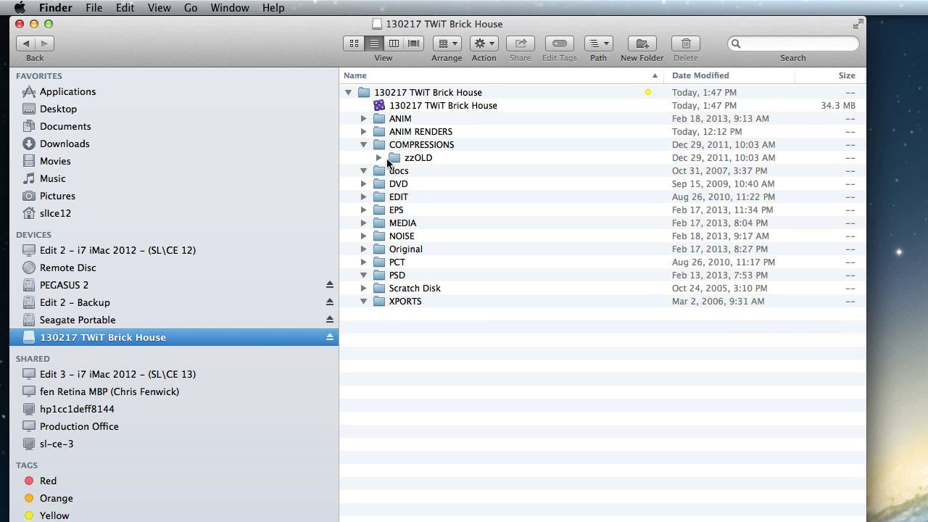
click(392, 106)
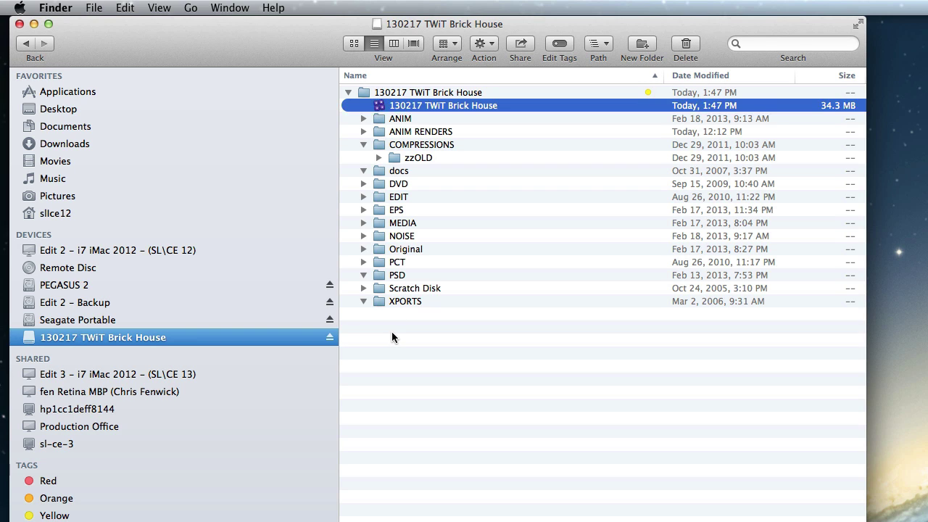